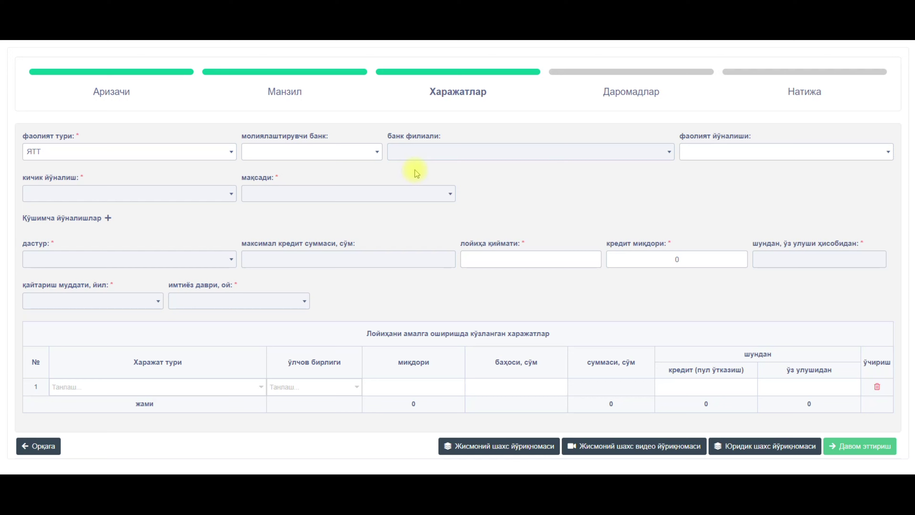
Step: Choose Микрокредит банк and its Самарқанд branch 11885 as the financing bank
click(351, 158)
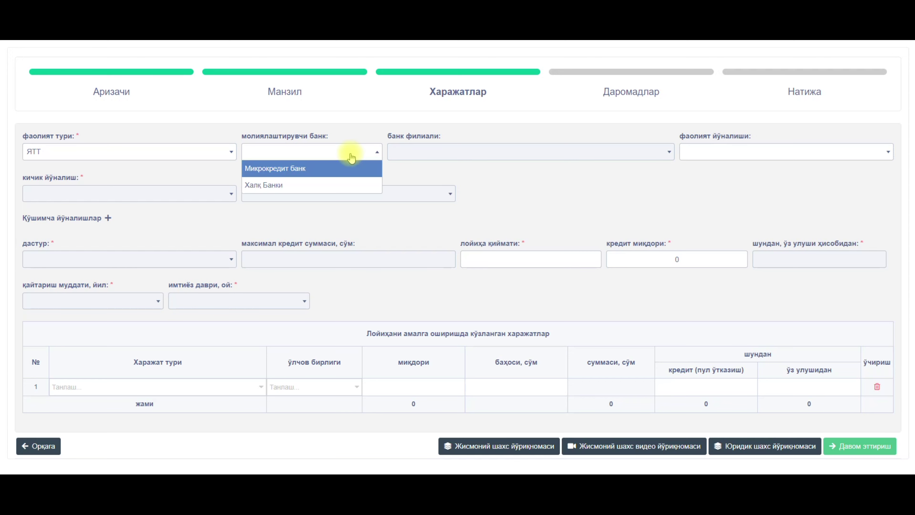
click(351, 168)
click(444, 151)
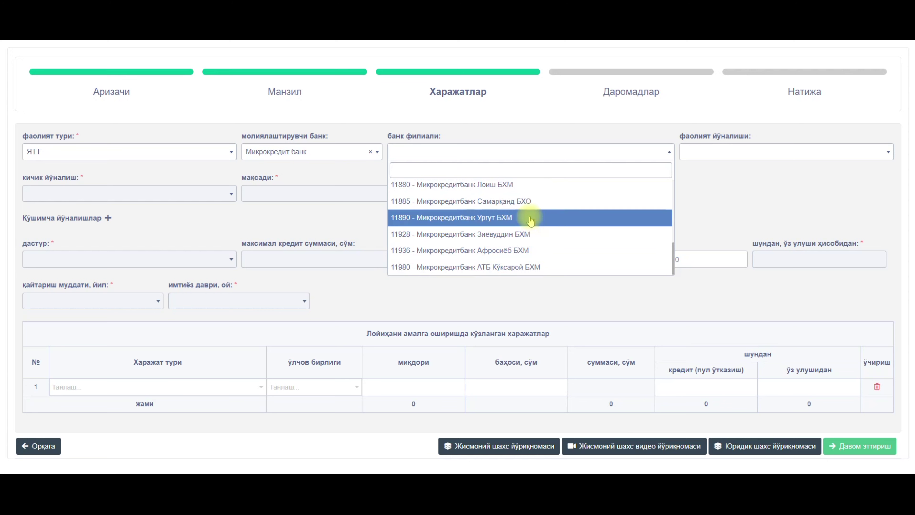
click(527, 209)
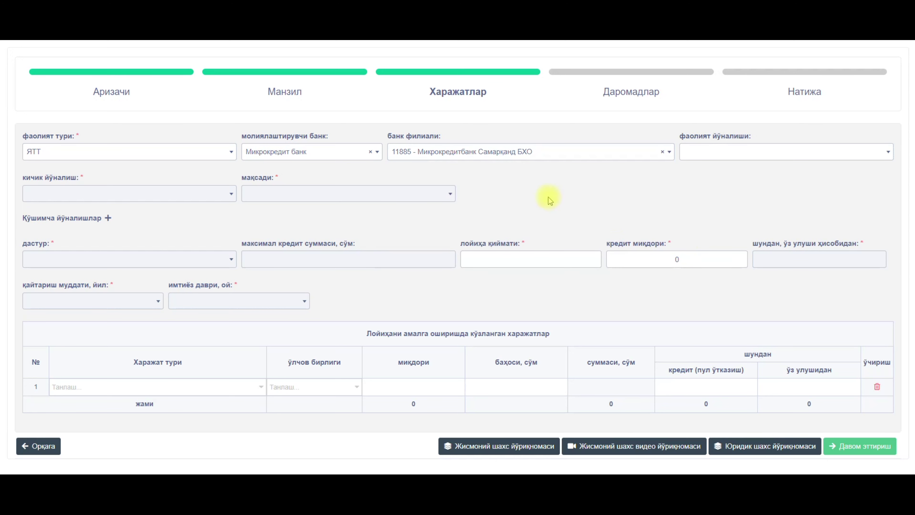
Step: Set the activity direction to Хизмат кўрсатиш and look through the sub-direction and purpose lists
click(717, 154)
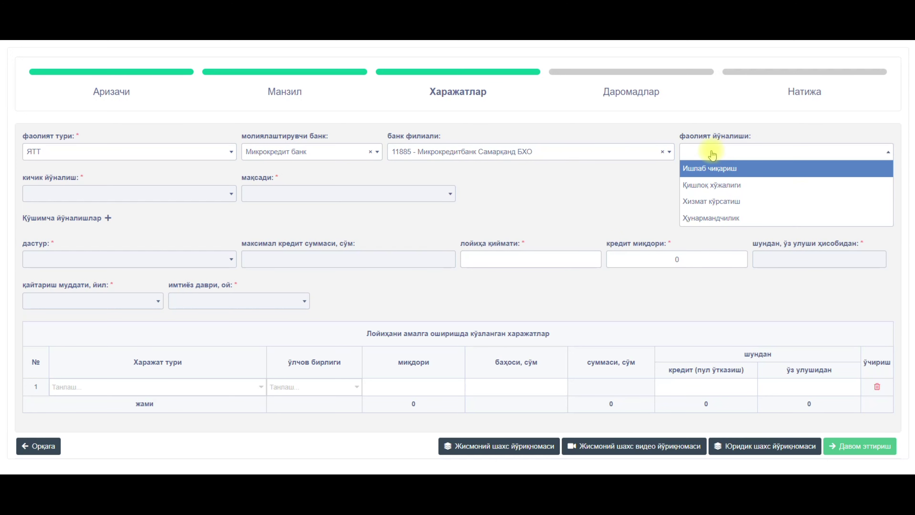
click(725, 217)
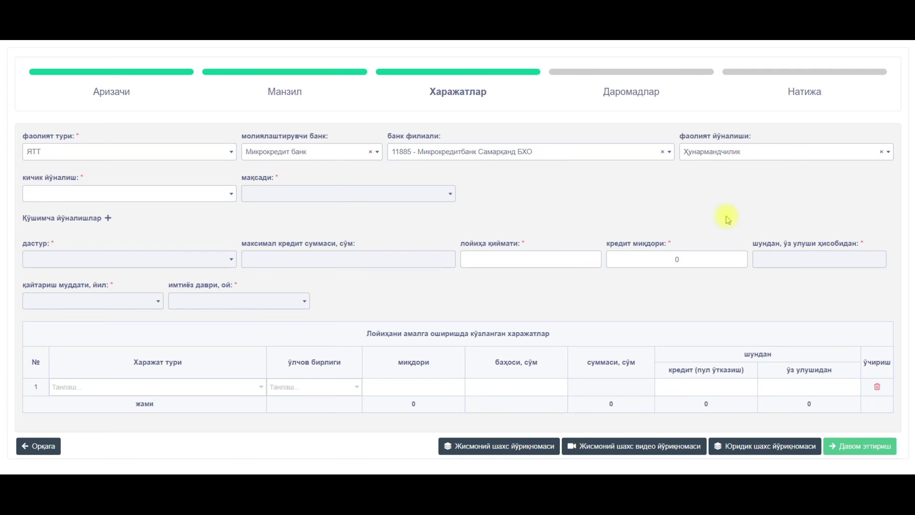
click(167, 196)
click(174, 215)
click(380, 196)
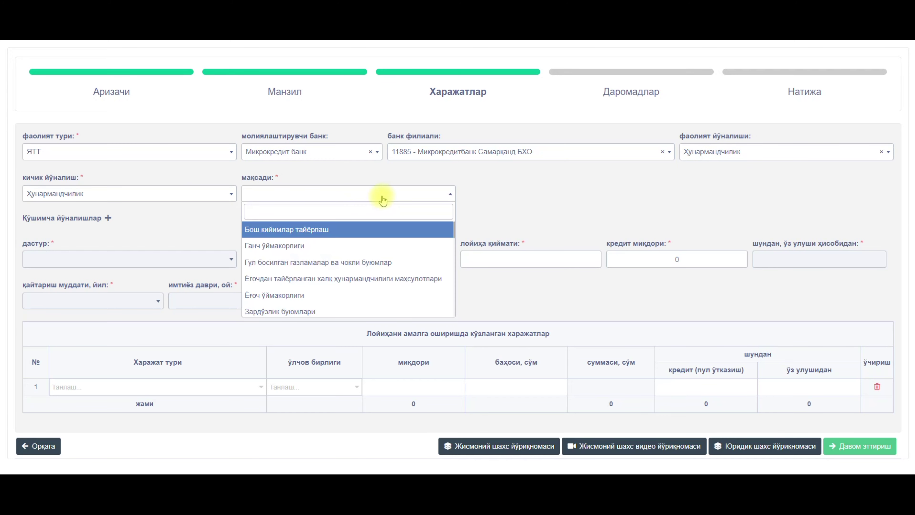
click(360, 197)
click(360, 198)
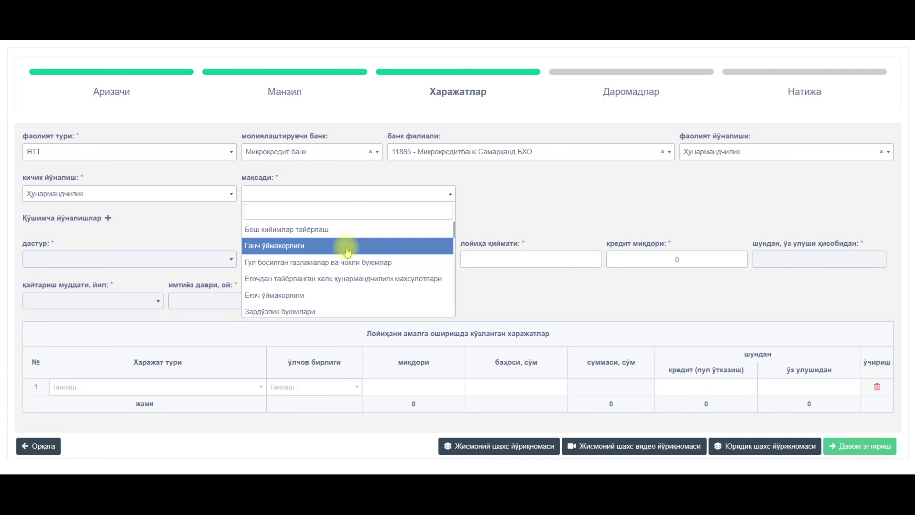
scroll(352, 253, down, 2)
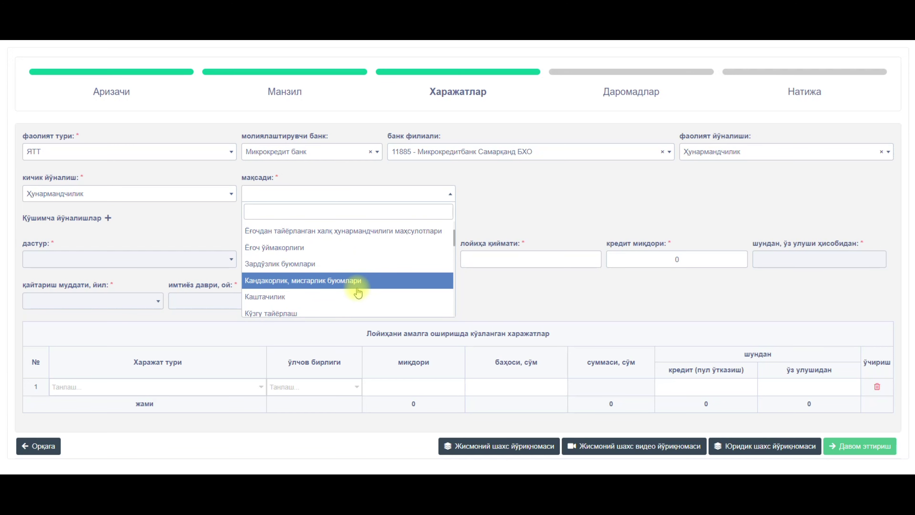
scroll(357, 293, down, 5)
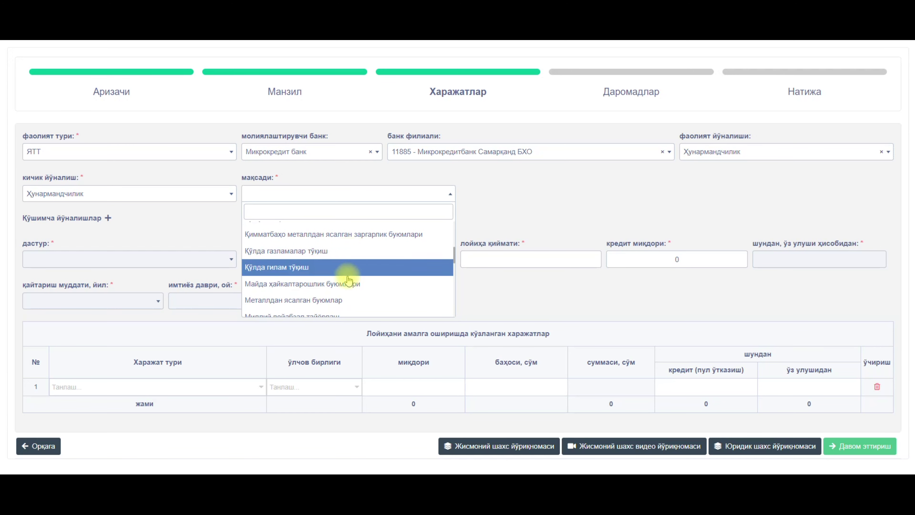
scroll(339, 298, down, 5)
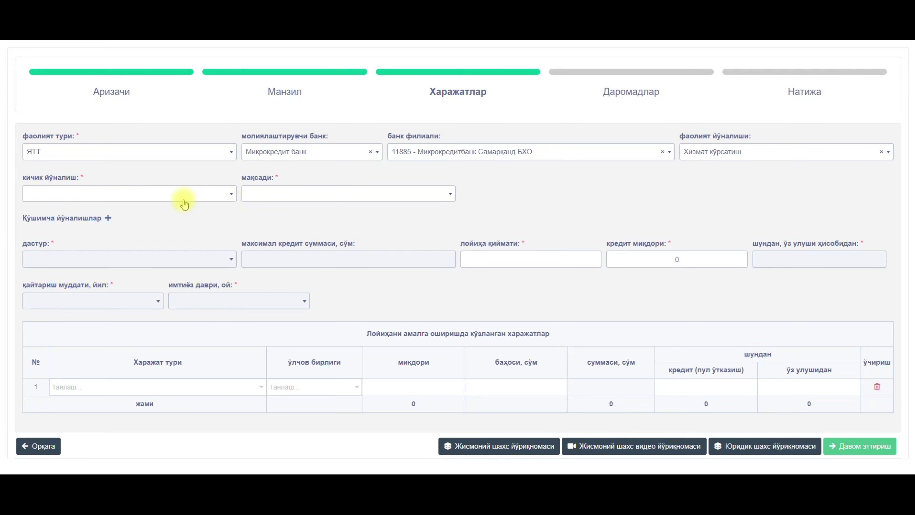
Step: Set the sub-direction to Тикувчилик and the purpose to curtain sewing and repair
click(182, 196)
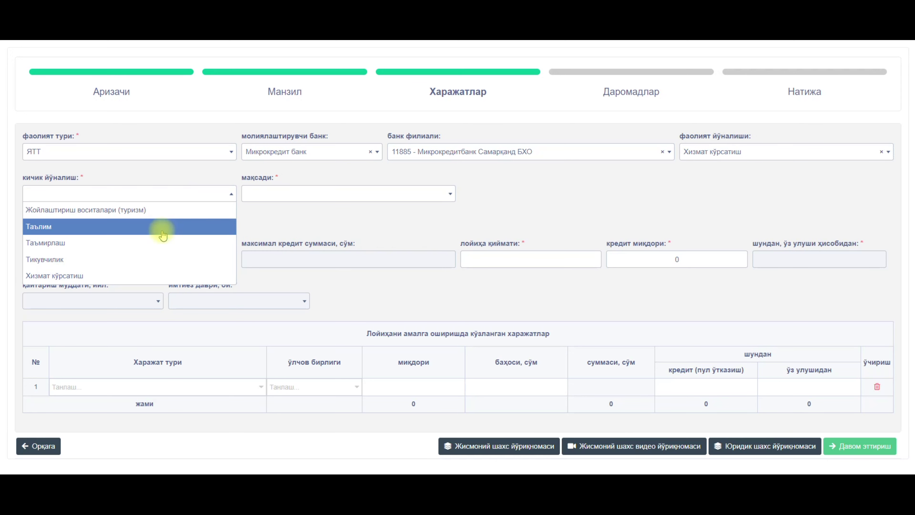
click(172, 259)
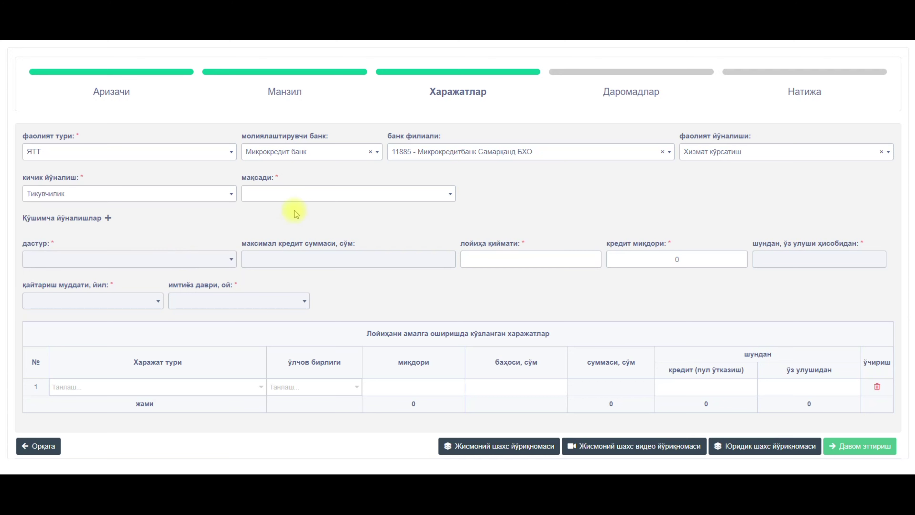
click(332, 197)
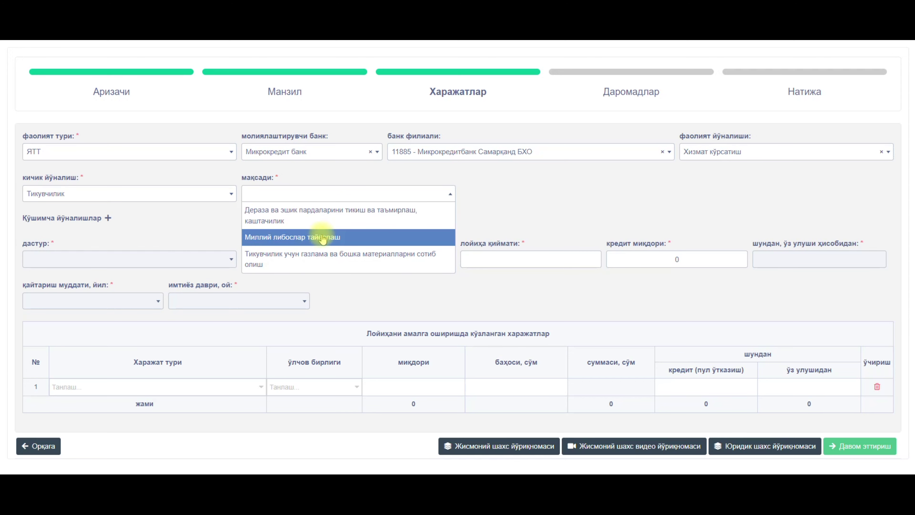
click(320, 220)
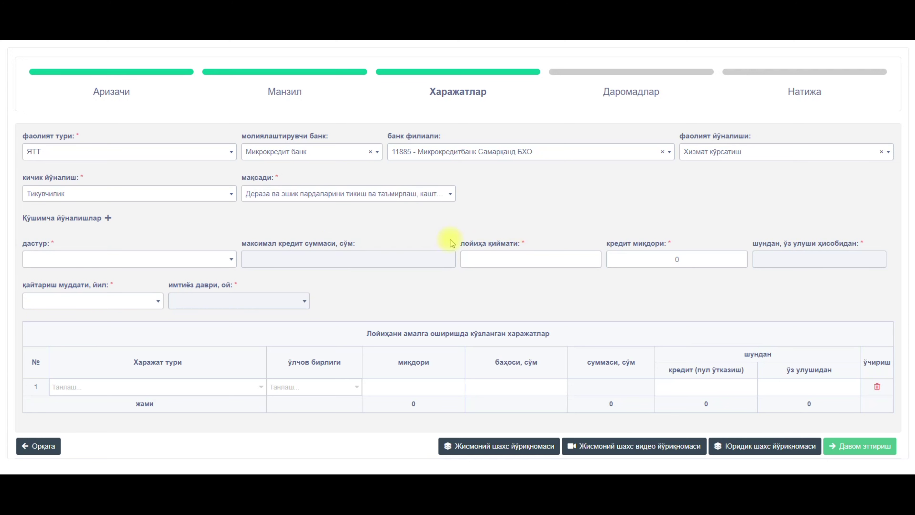
Step: Choose the «Ҳар бир оила – тадбиркор» program with project cost 150 000 000 and credit 100 000 000
click(210, 260)
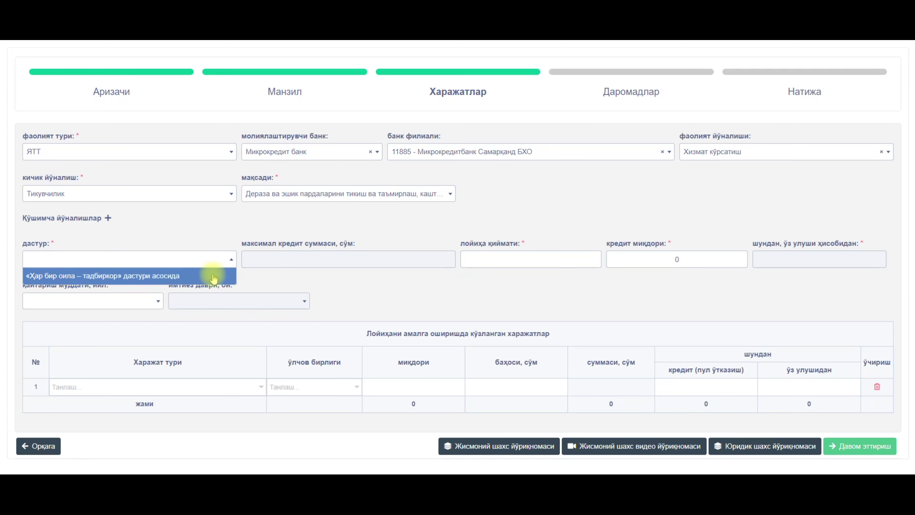
click(214, 276)
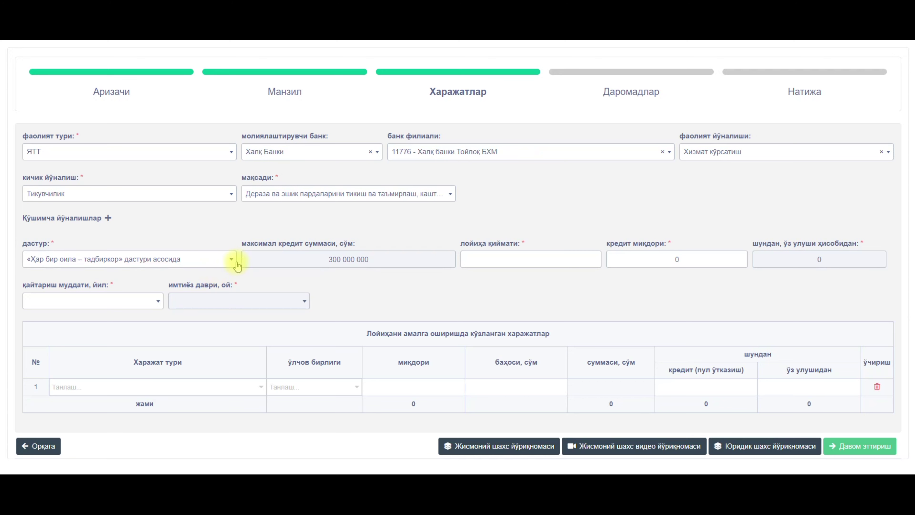
click(512, 259)
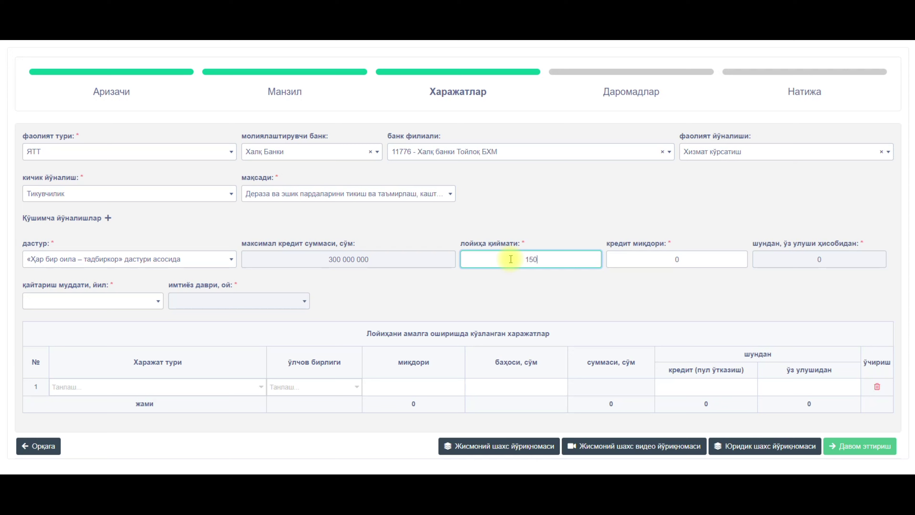
text(150 000 000)
click(674, 260)
text(100000000)
click(695, 304)
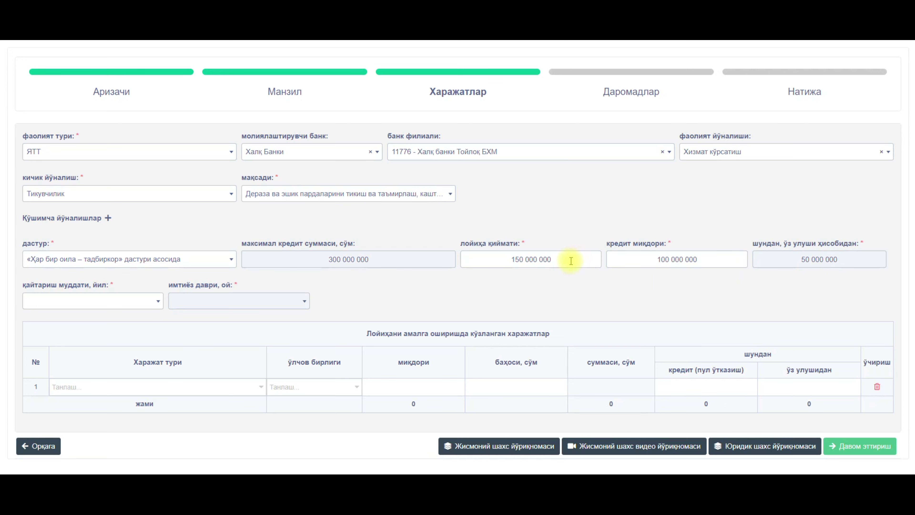
Step: Set a 4-year repayment term with a 12-month grace period
click(153, 301)
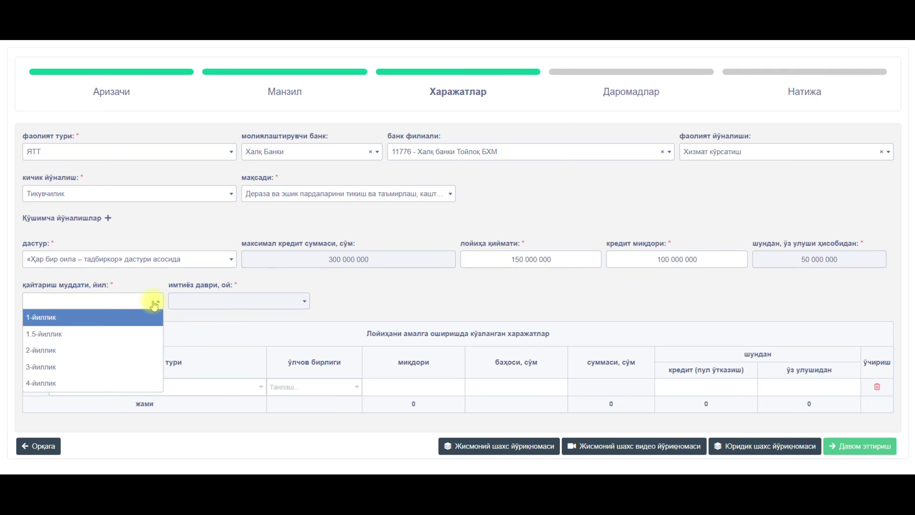
click(113, 382)
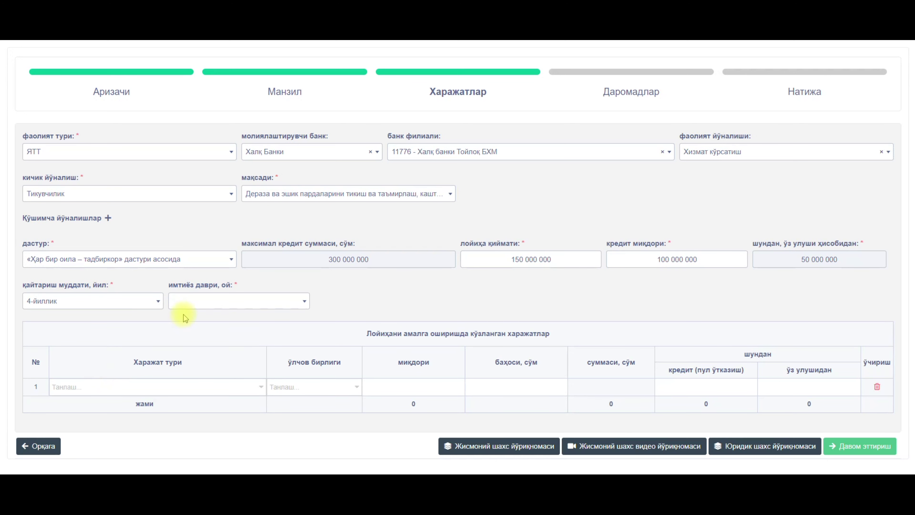
click(216, 302)
scroll(234, 384, down, 3)
click(229, 414)
click(106, 390)
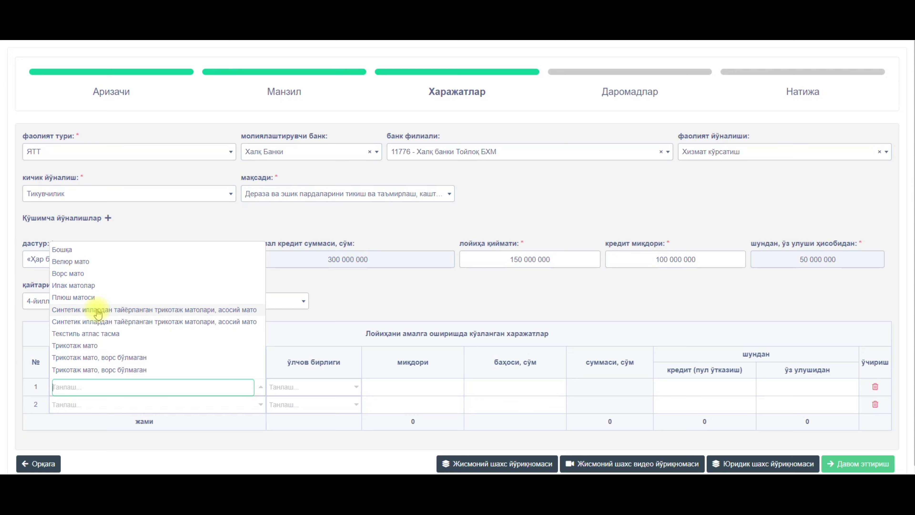
Step: Set expense rows 1–4 to Велюр мато, Ворс мато, Ипак матолар and synthetic-thread knitted fabric
click(82, 268)
click(75, 405)
click(78, 292)
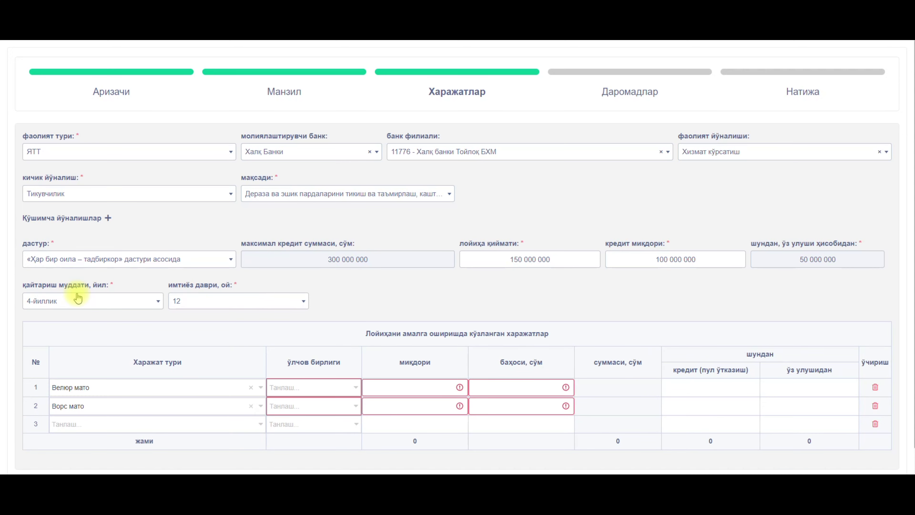
click(92, 425)
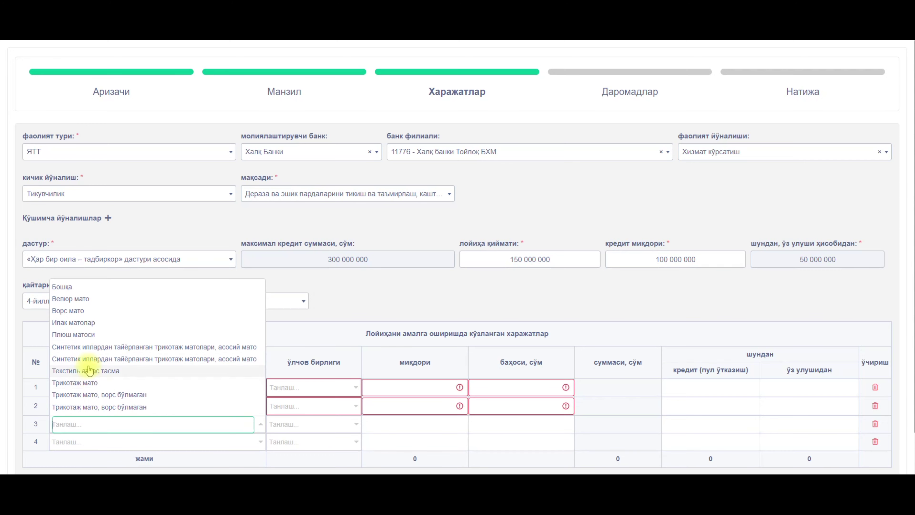
click(83, 322)
click(94, 441)
click(103, 365)
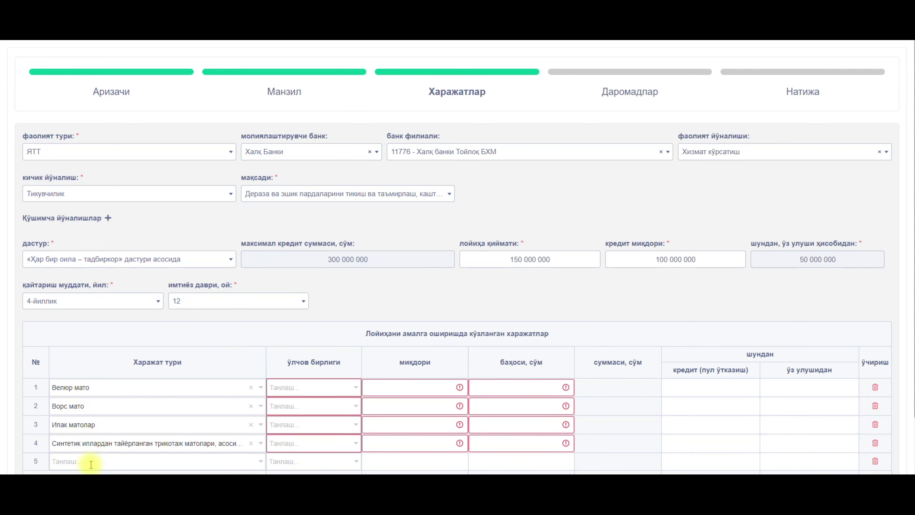
Step: Set the unit of measure to метр for all four expense rows
scroll(311, 343, down, 2)
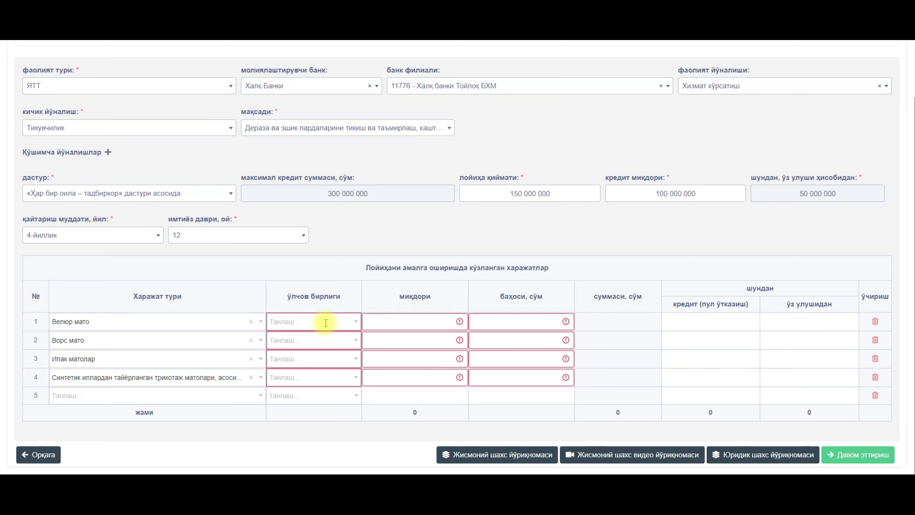
click(327, 323)
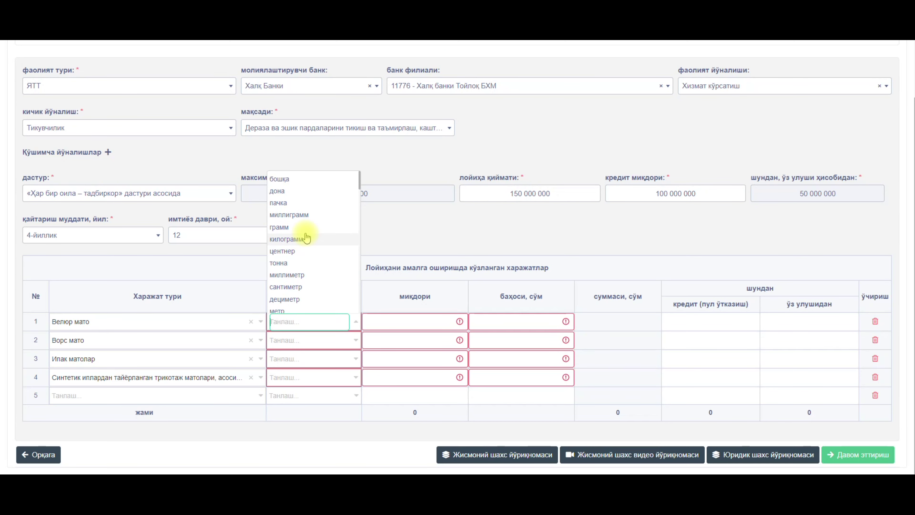
click(284, 310)
click(311, 340)
click(306, 329)
click(309, 359)
click(306, 347)
click(309, 377)
click(306, 365)
click(411, 324)
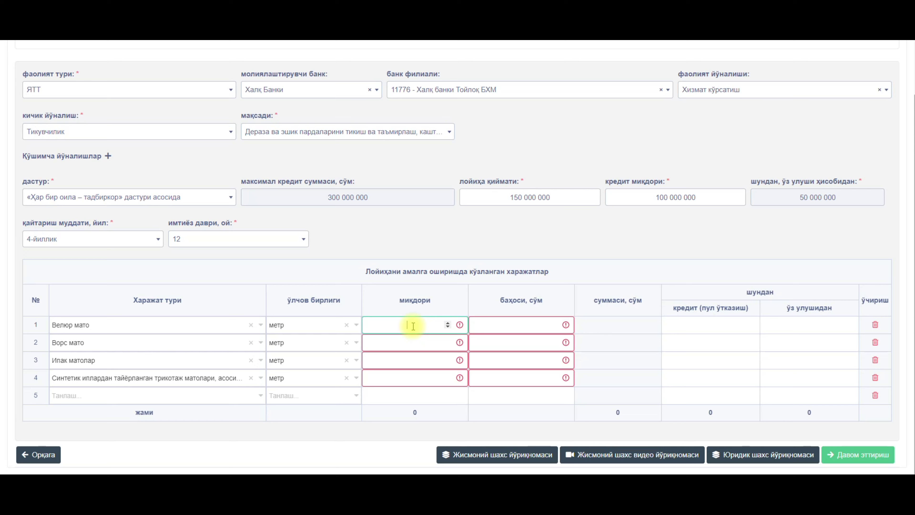
Step: Enter row 1 as 1000 at 35000 and row 2 as 500 at 20000
text(1000)
click(499, 325)
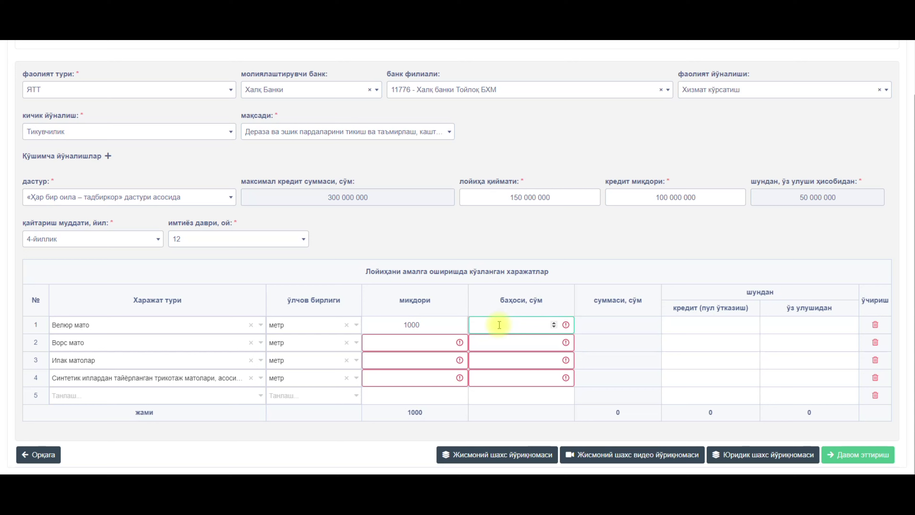
text(35000)
key(Return)
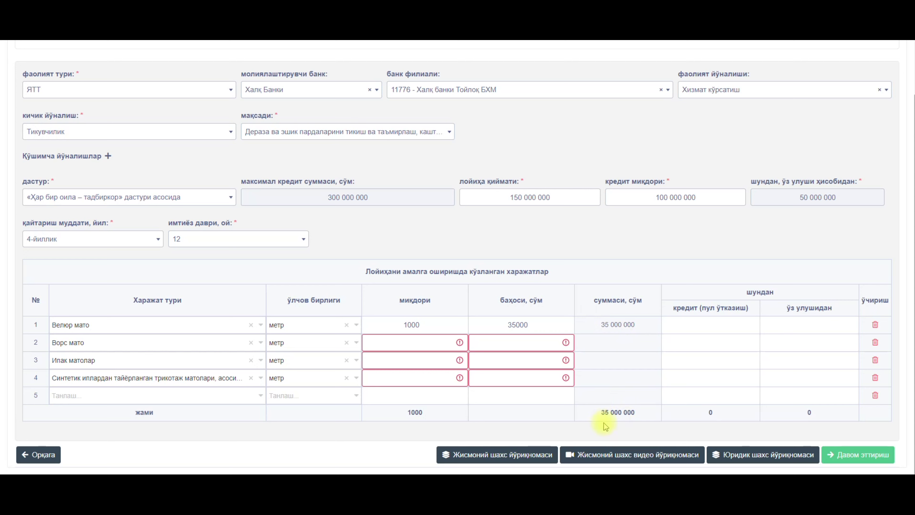
click(415, 343)
text(500)
click(511, 342)
text(20000)
click(555, 431)
Step: Enter row 3 at price 25000, correcting its quantity from 500 to 1000
click(399, 363)
text(500)
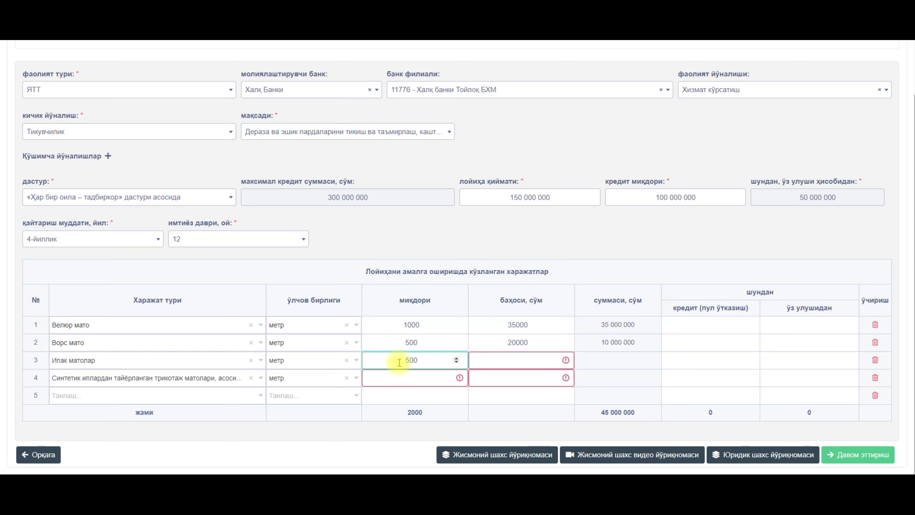
click(493, 357)
text(25000)
double_click(420, 360)
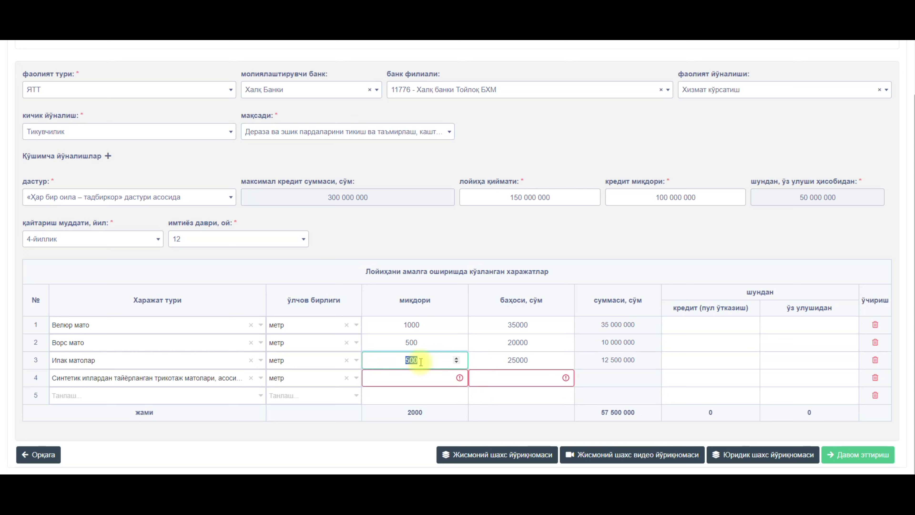
text(1000)
click(604, 421)
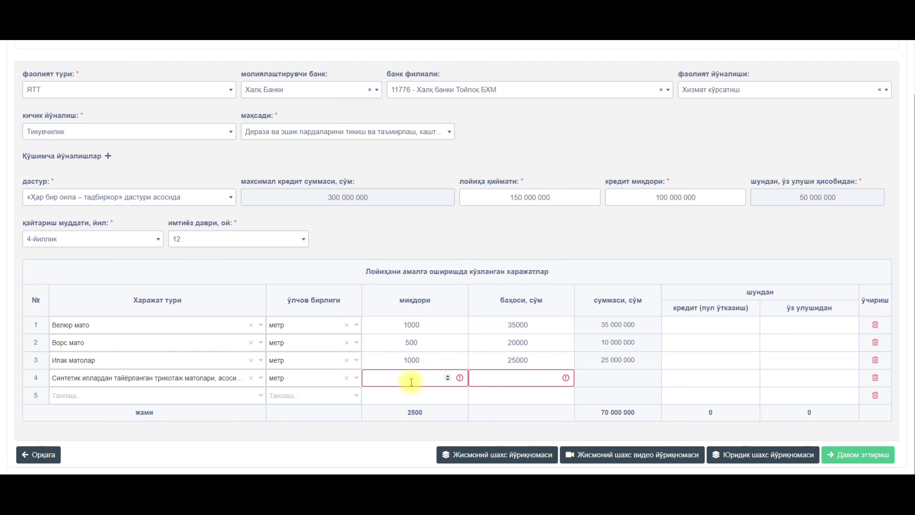
Step: Add Трикотаж мато as row 5 and enter row 4 as 2000 at 30000
click(123, 397)
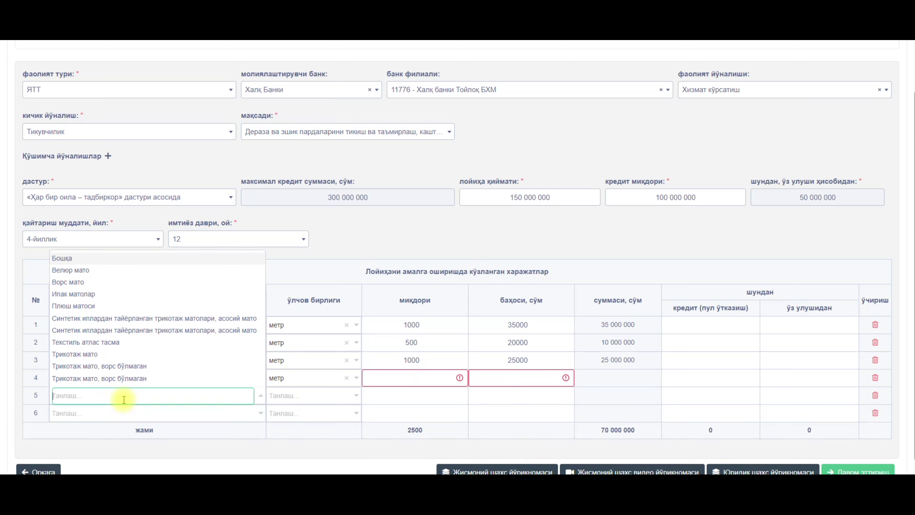
click(110, 355)
click(407, 377)
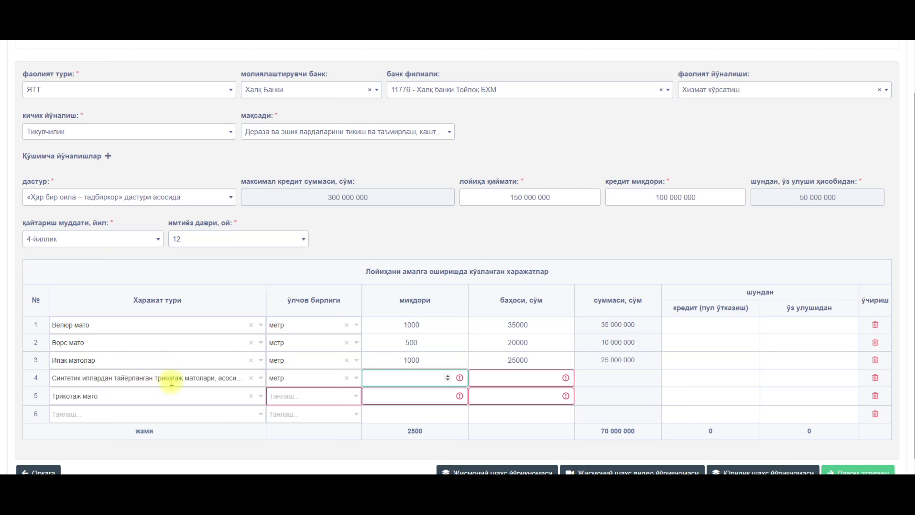
text(2000)
click(510, 383)
text(30000)
click(538, 450)
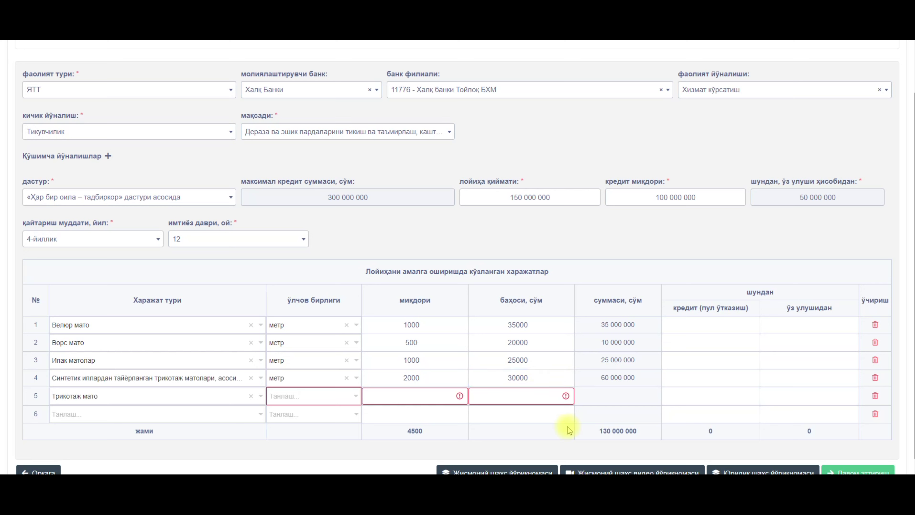
Step: Give row 5 the unit метр, quantity 1000 and price 20000
click(326, 397)
click(320, 384)
click(414, 396)
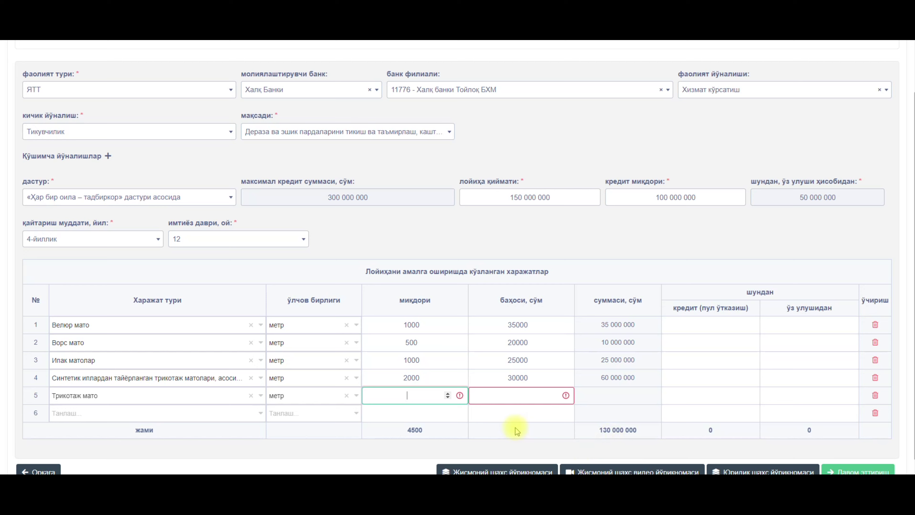
text(1000)
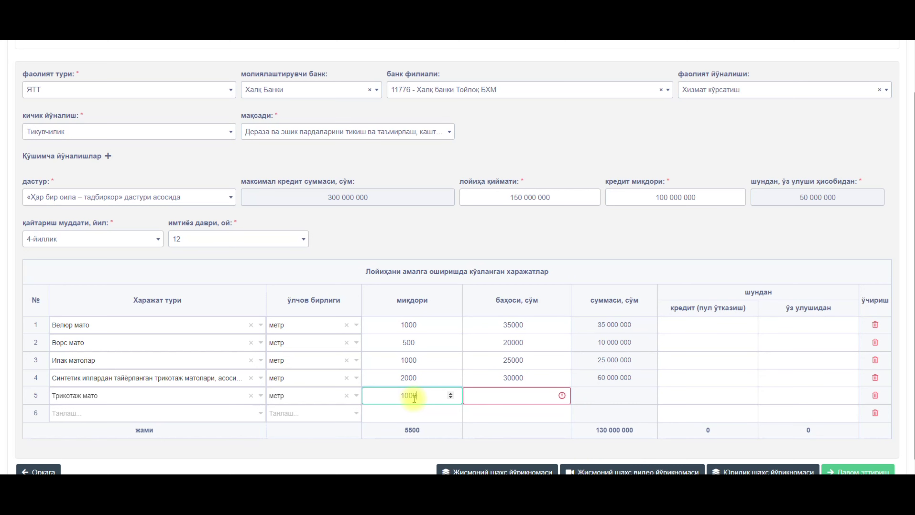
click(514, 396)
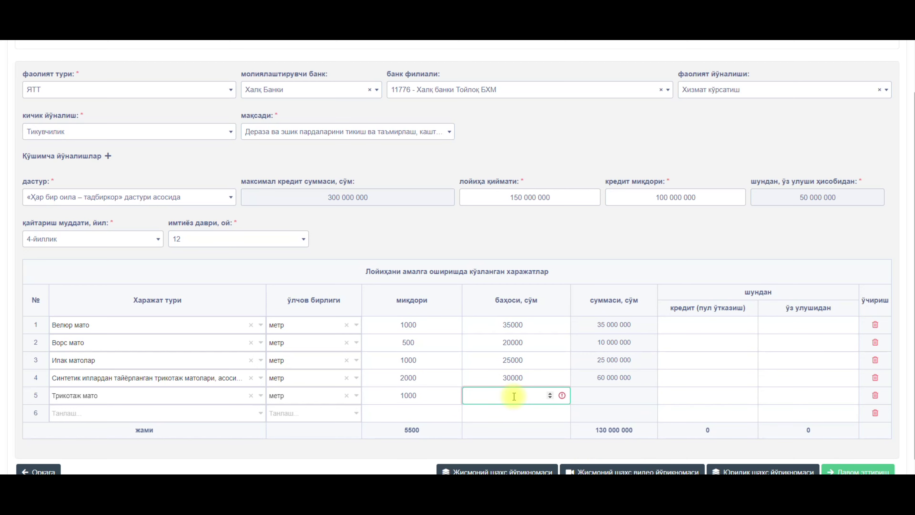
text(20000)
click(528, 446)
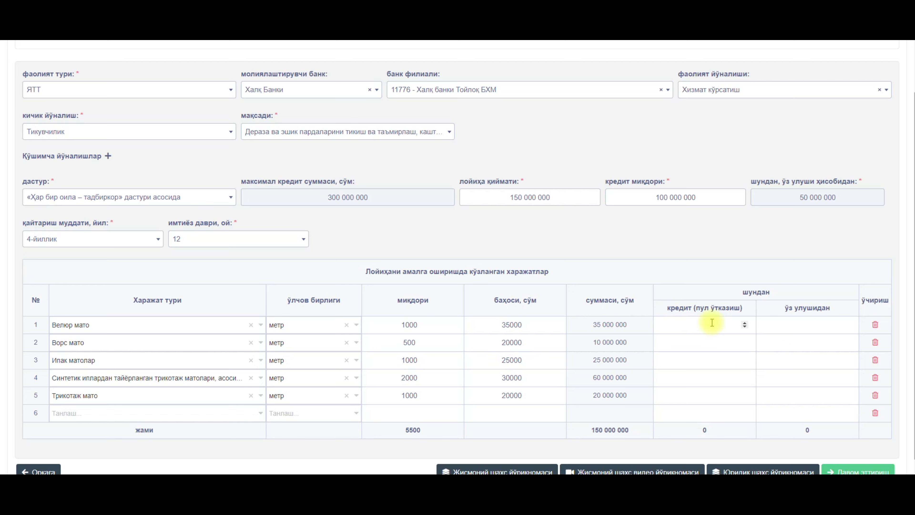
Step: Move rows 1 and 2 amounts (35 000 000 and 10 000 000) from credit into own share
click(702, 323)
text(35000000)
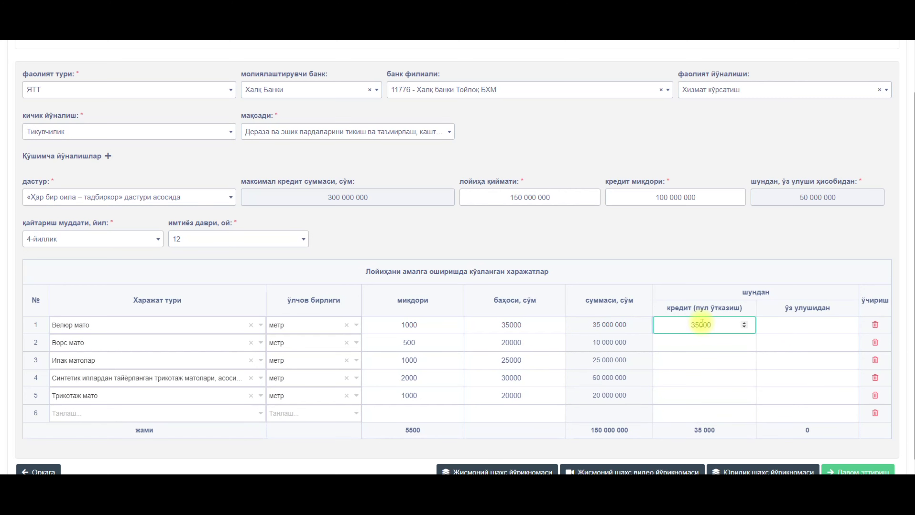
click(712, 344)
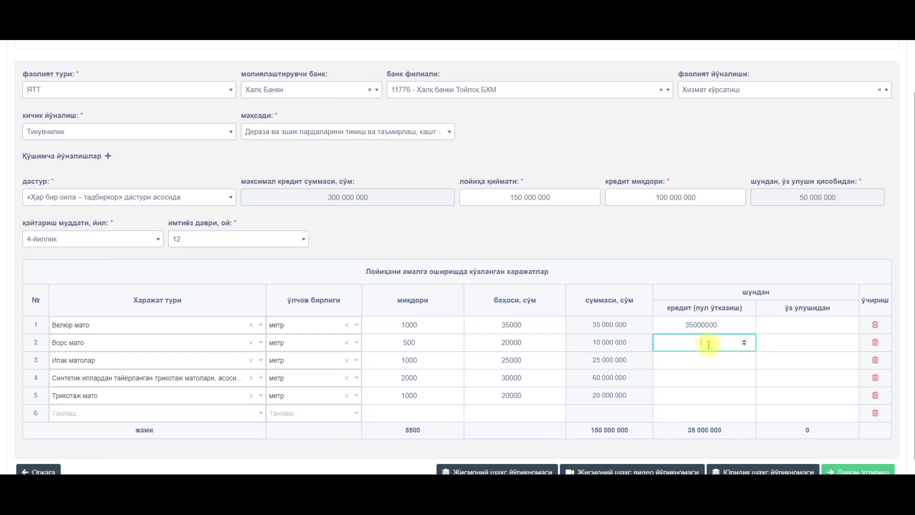
text(10000000)
click(696, 362)
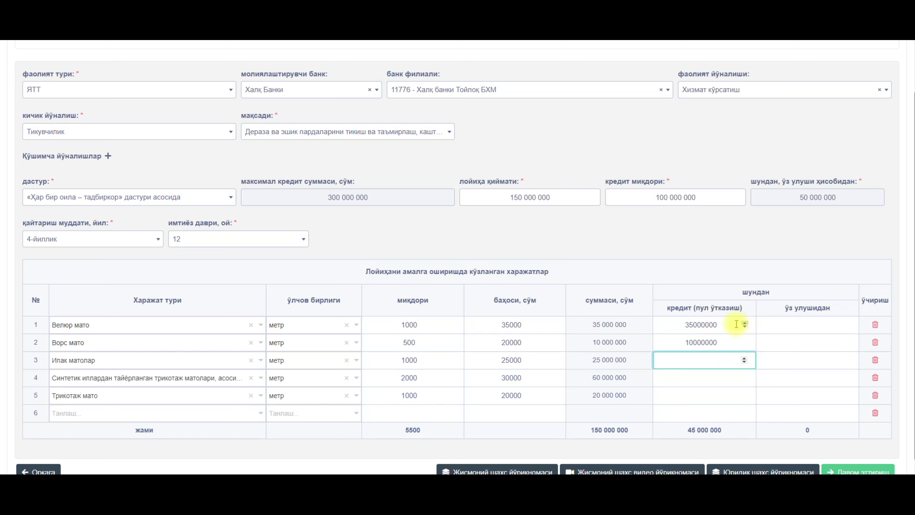
drag(735, 325, 676, 321)
key(ctrl+c)
key(BackSpace)
click(804, 326)
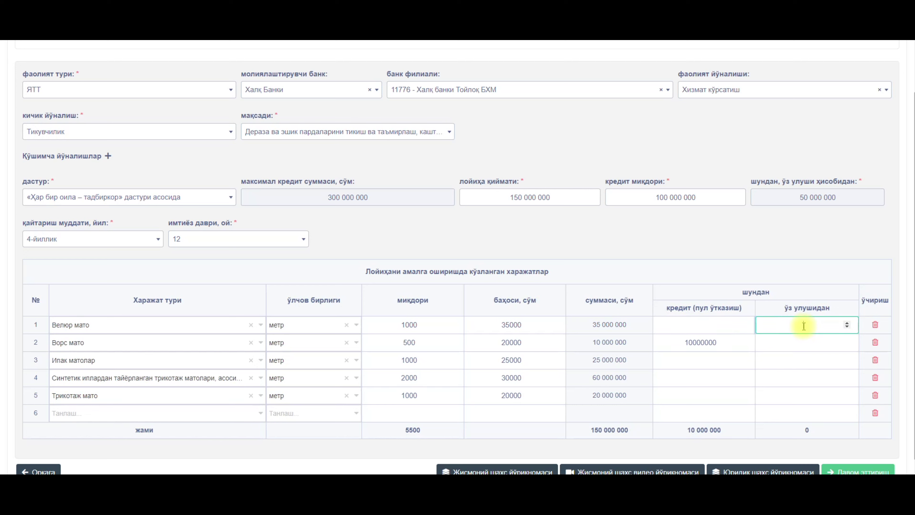
key(ctrl+v)
double_click(711, 346)
key(ctrl+x)
click(796, 345)
key(ctrl+v)
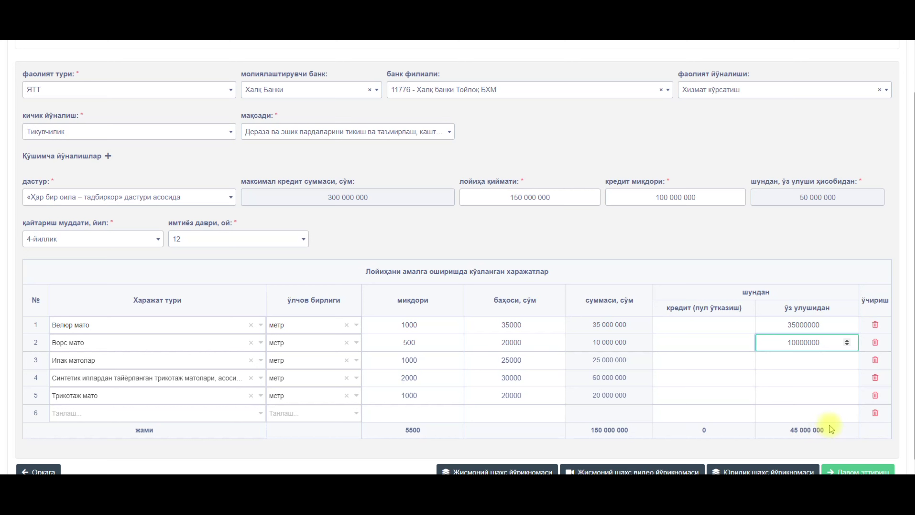
Step: Split row 3 into 5 000 000 own share and 20 000 000 credit; fund row 4's 60 000 000 by credit
click(790, 360)
text(5000000)
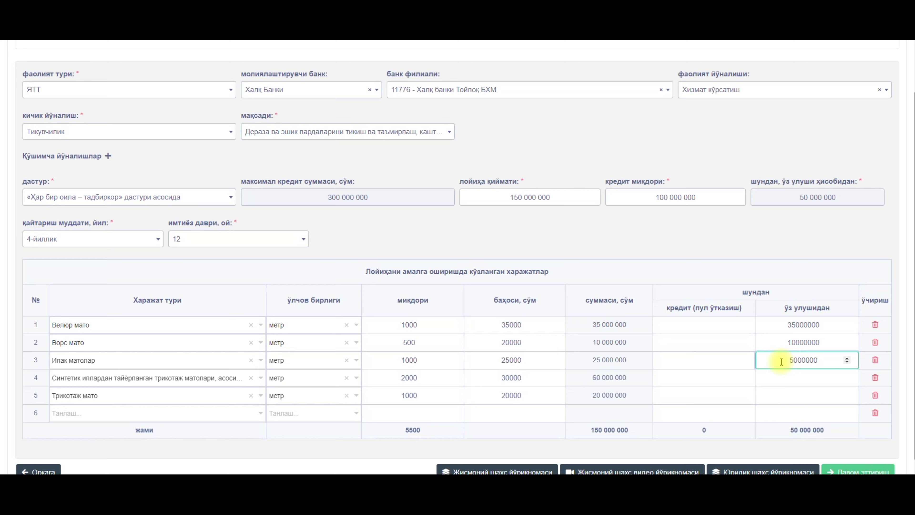
click(689, 362)
text(20)
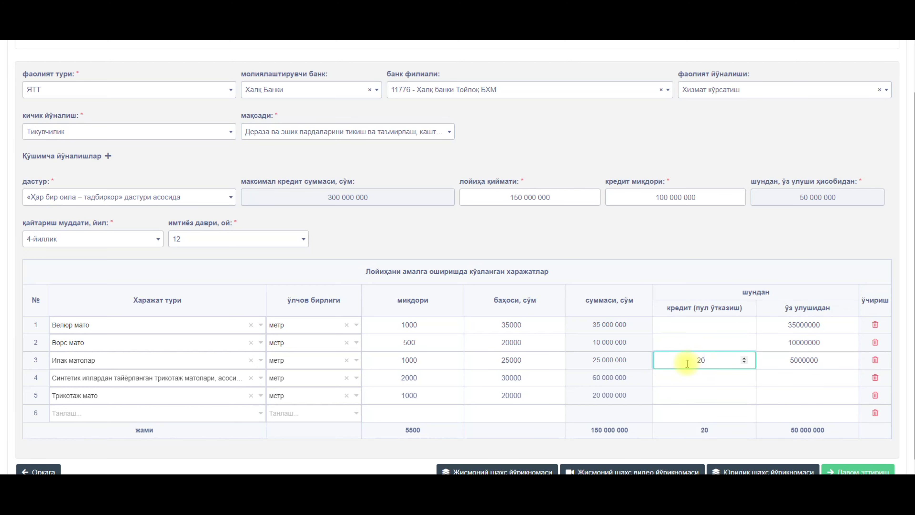
text(000000)
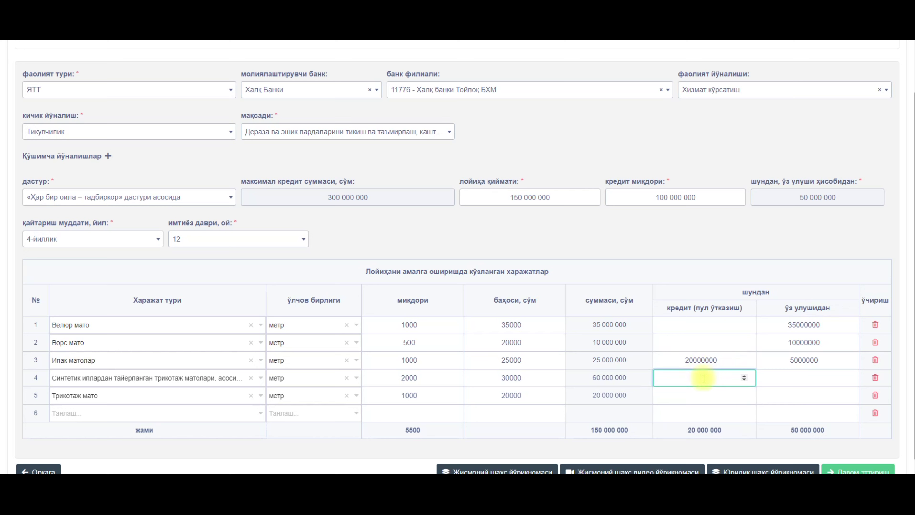
drag(592, 377, 635, 378)
key(ctrl+c)
click(659, 377)
key(ctrl+v)
click(700, 395)
text(20000000)
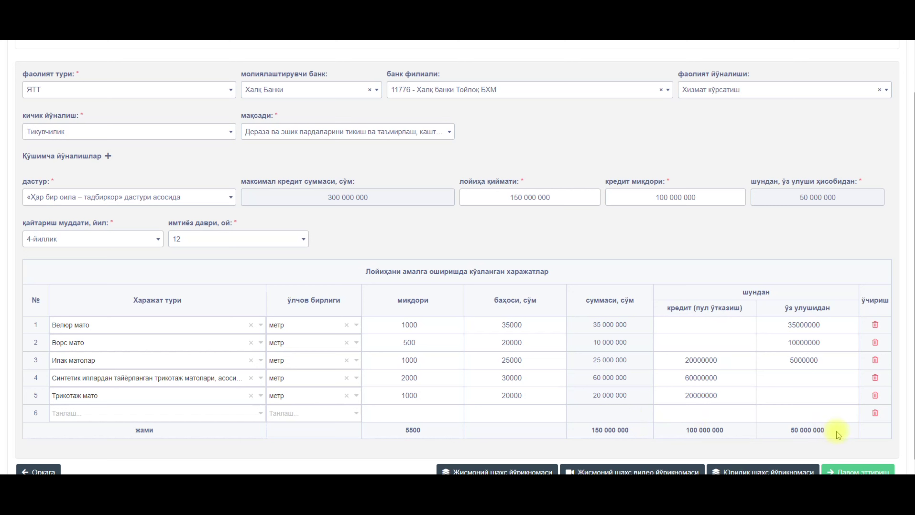
Step: Advance from the expenses to the Даромадлар step of the application
scroll(832, 434, down, 1)
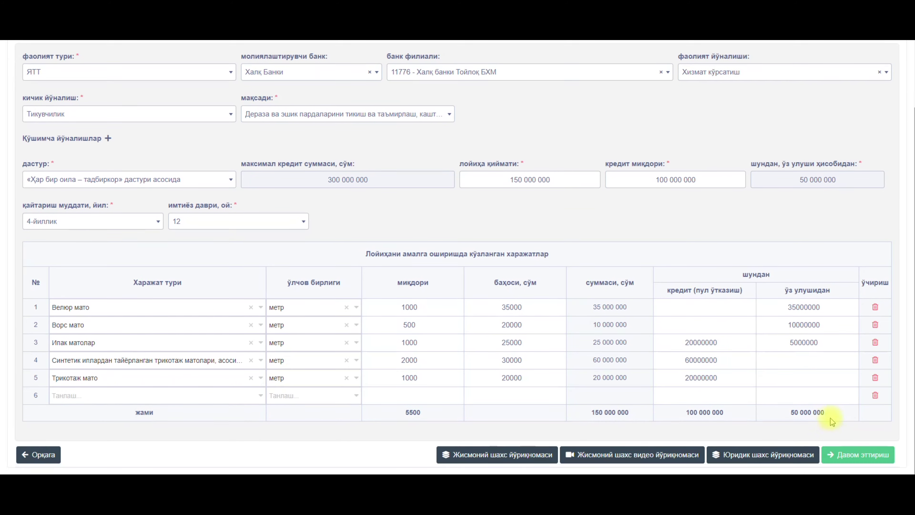
click(852, 455)
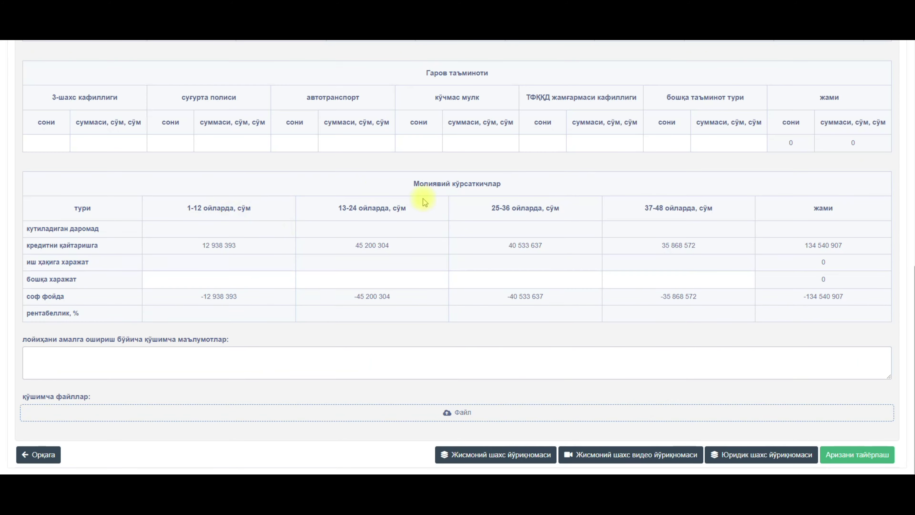
scroll(433, 327, up, 8)
scroll(436, 290, up, 5)
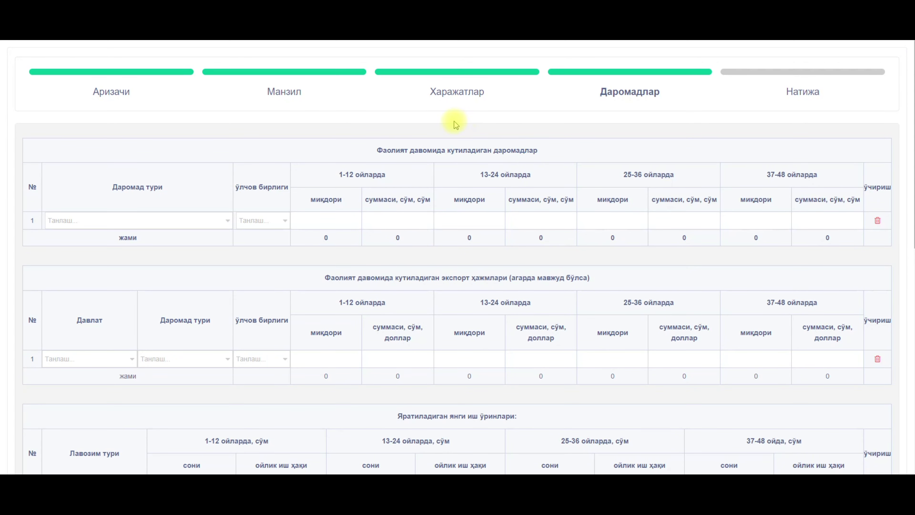
Step: Make income row 1 Тикувчилик хизмати with unit дона
click(133, 218)
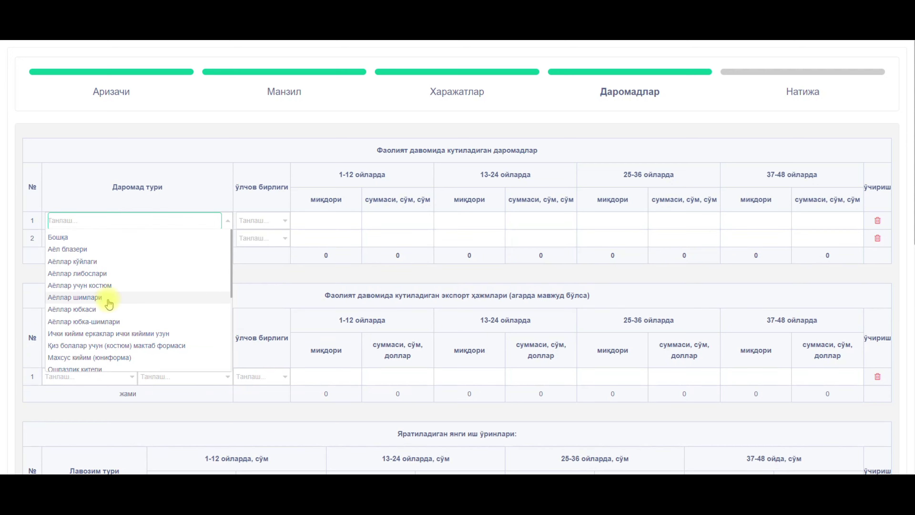
scroll(108, 304, down, 1)
scroll(109, 303, down, 1)
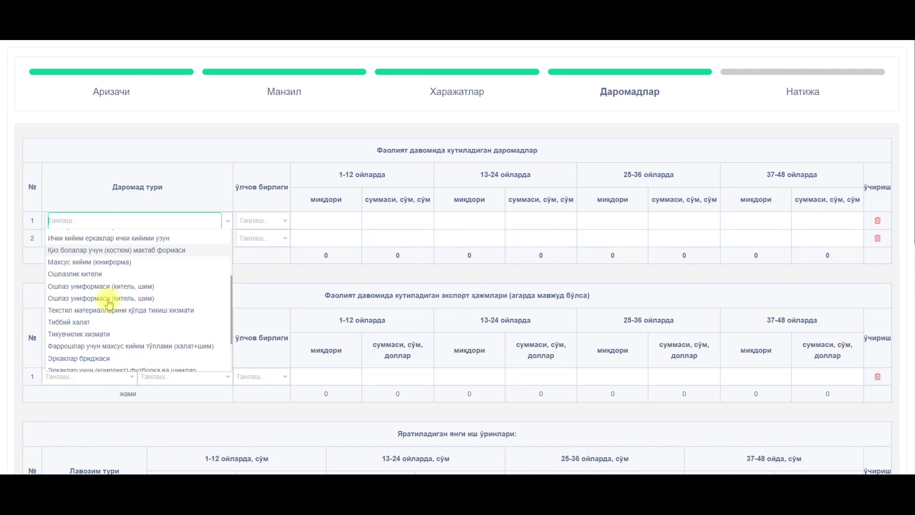
scroll(122, 332, down, 1)
click(100, 281)
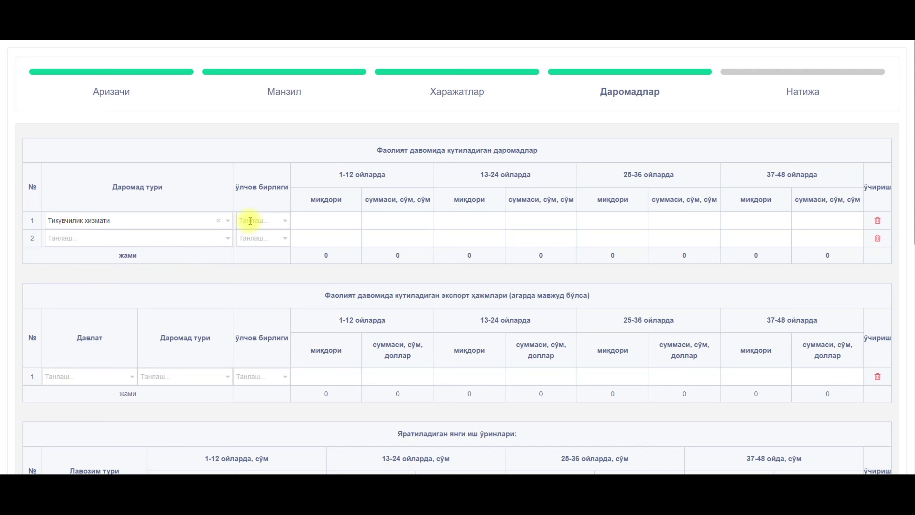
click(262, 219)
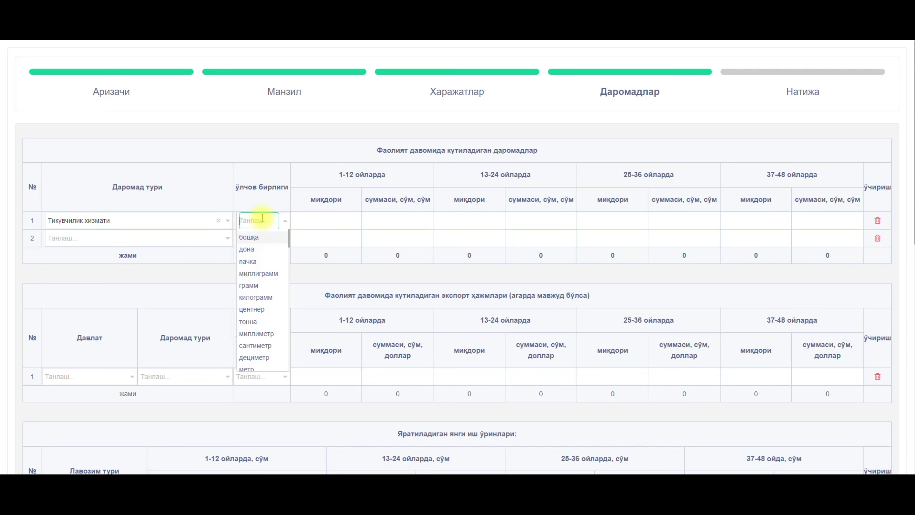
click(255, 254)
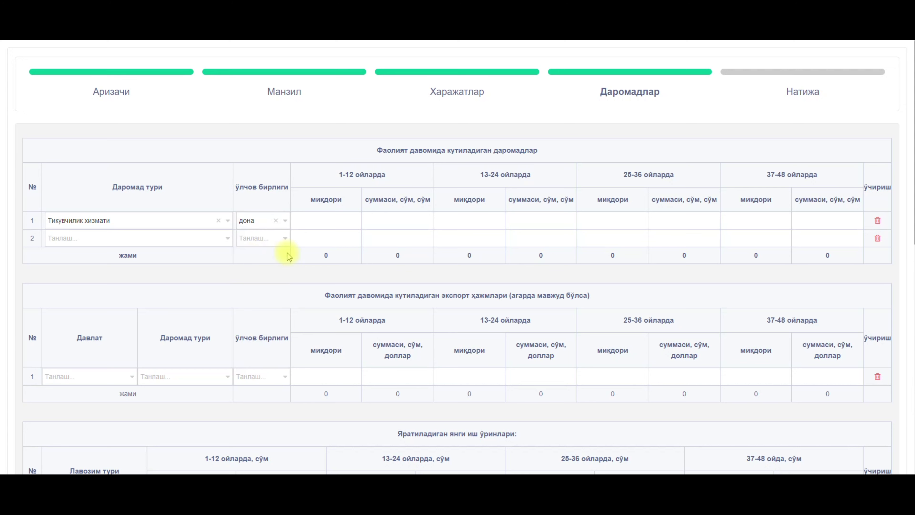
Step: Enter 500 / 85 000 000 for months 1-12 and 1000 / 120 000 000 for months 13-24
click(320, 222)
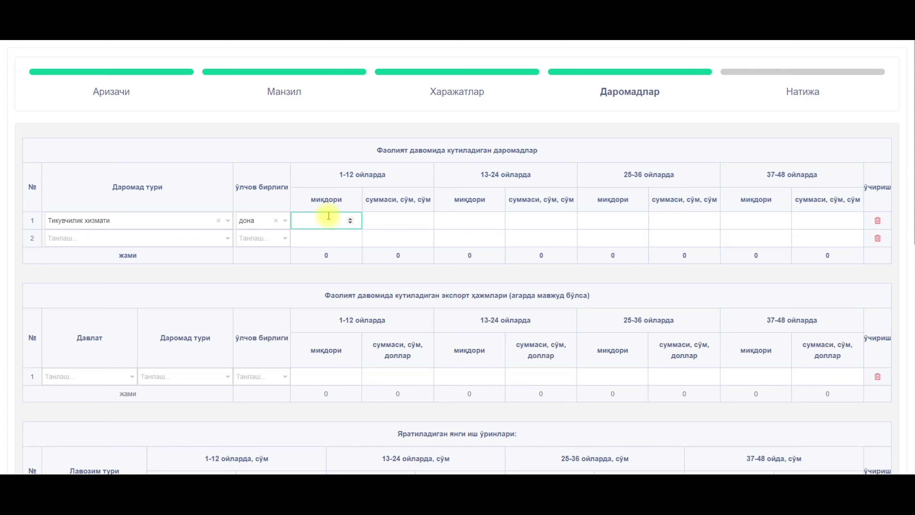
text(500)
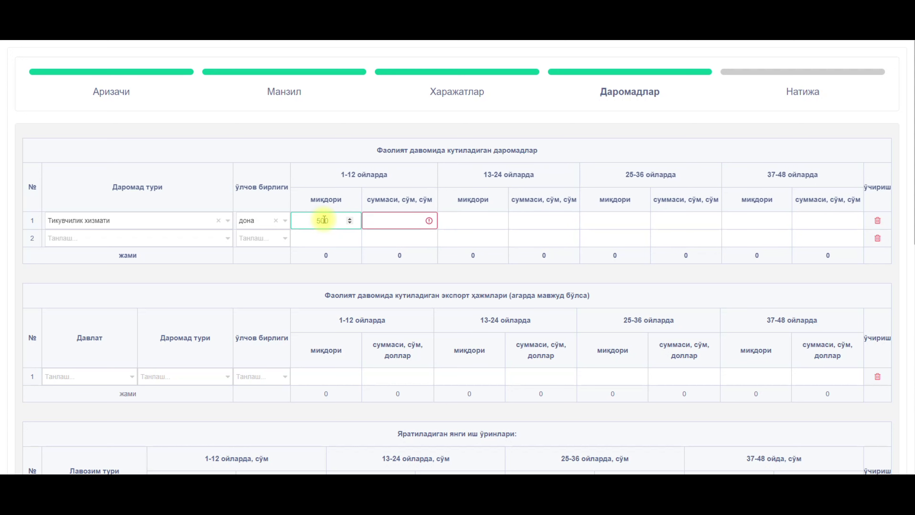
click(399, 220)
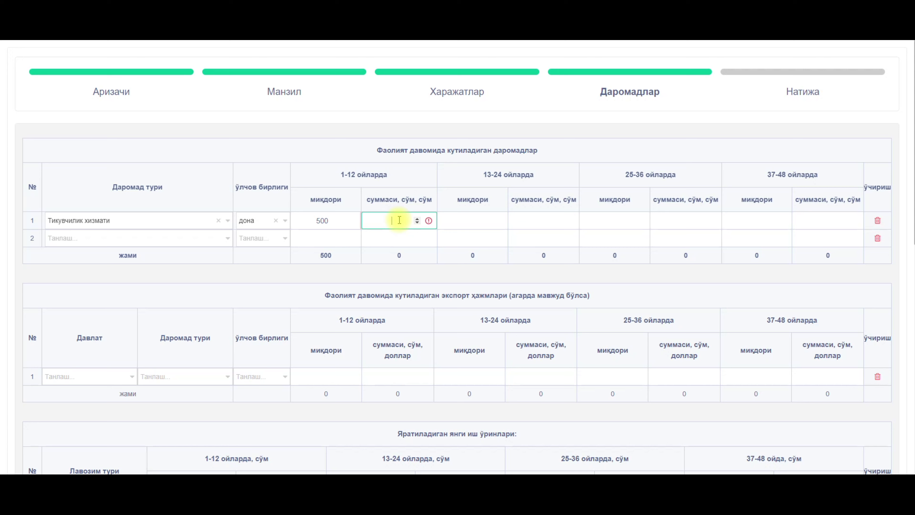
text(85)
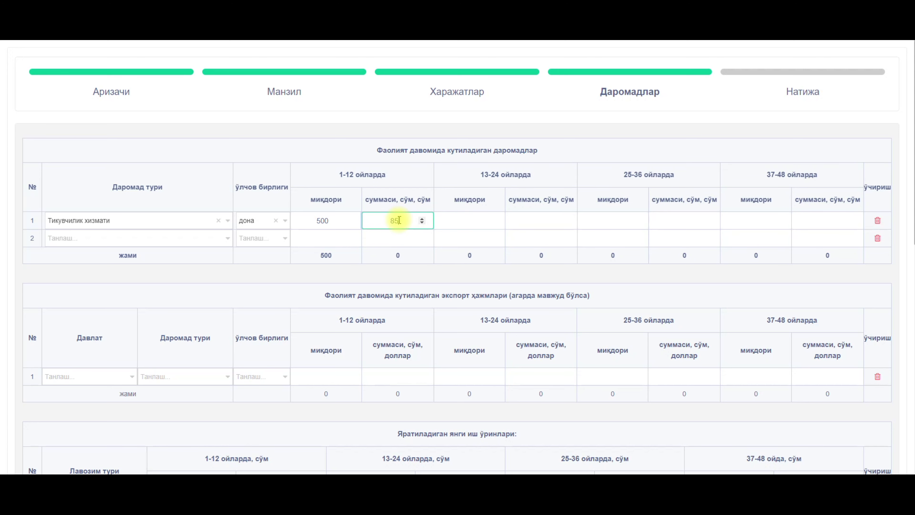
text(000000)
click(461, 217)
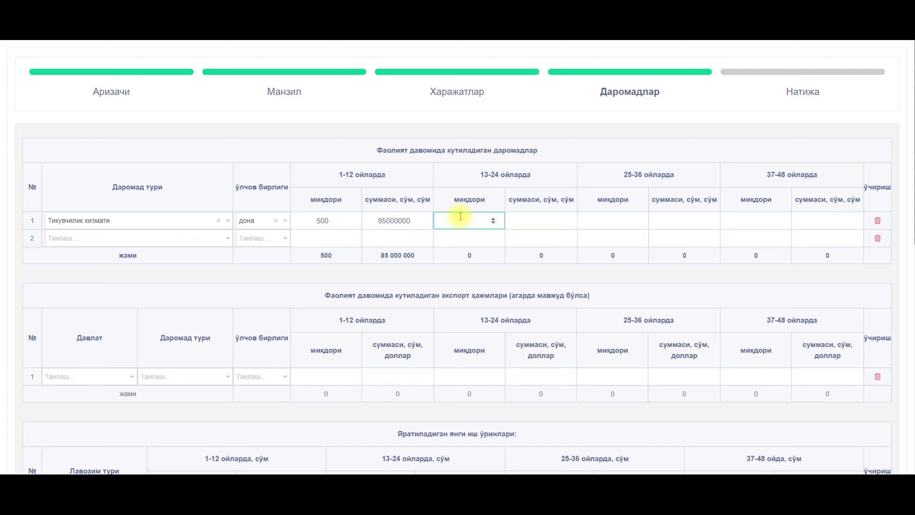
text(1000)
key(Tab)
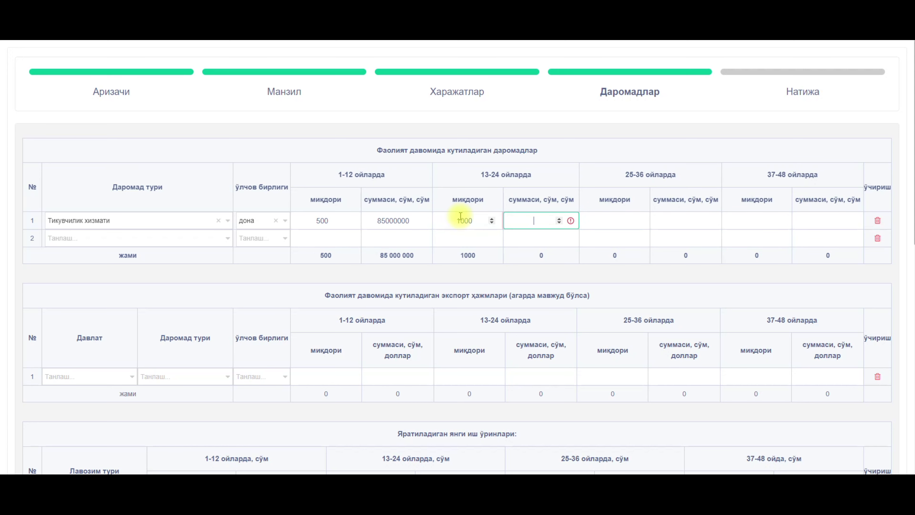
text(120000000)
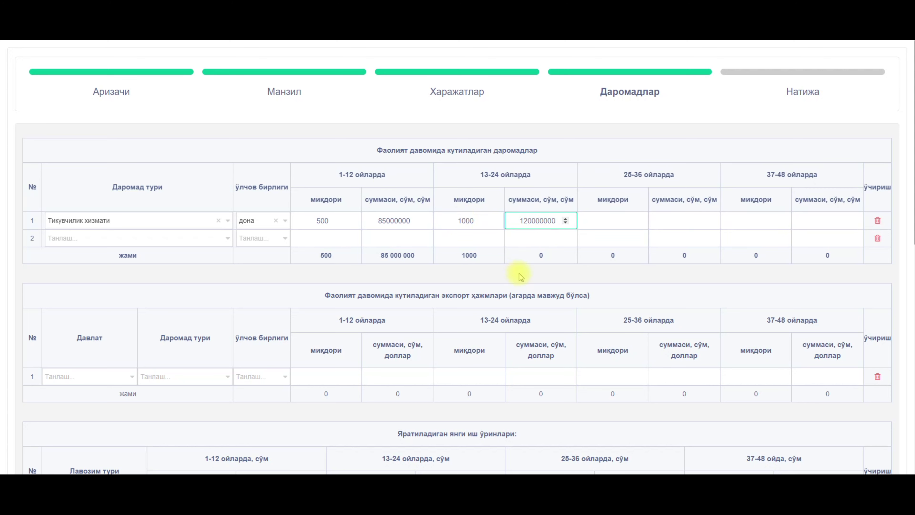
Step: Enter 1200 / 155 000 000 for months 25-36 and 1500 / 185 000 000 for months 37-48
click(602, 221)
text(1200)
key(Tab)
text(155000000)
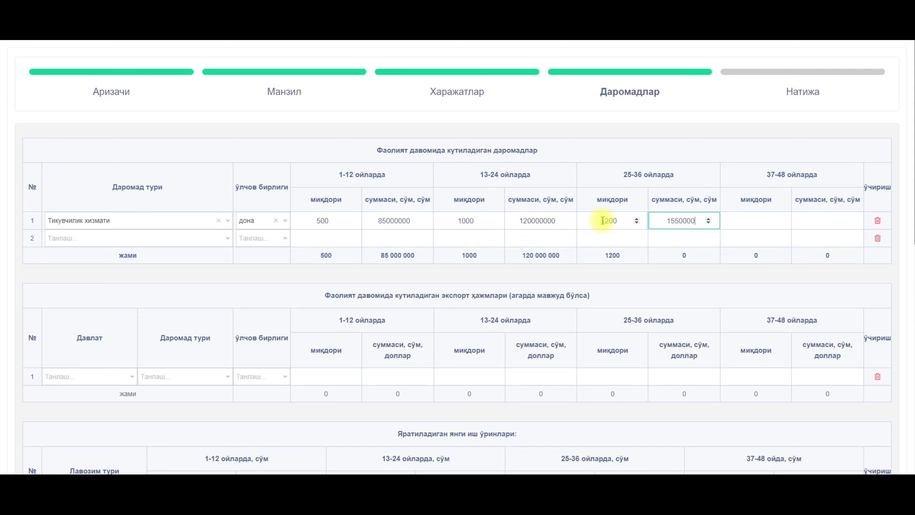
click(658, 276)
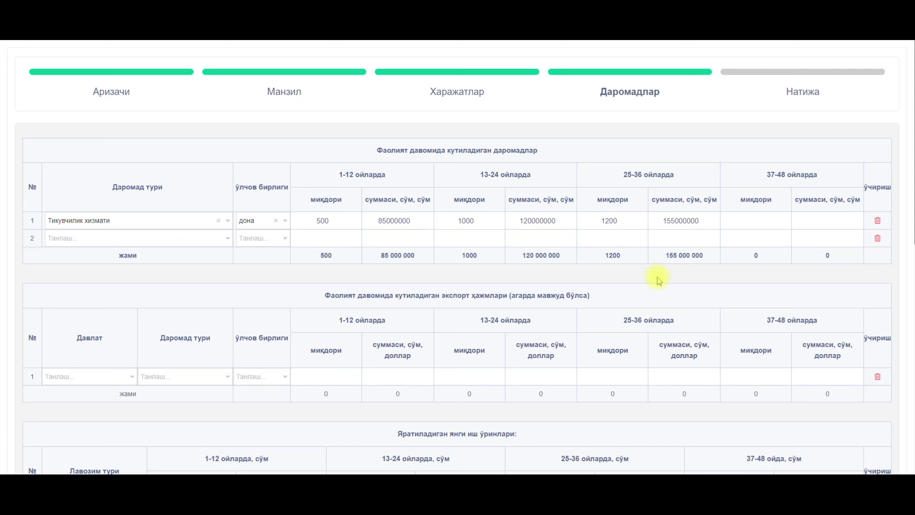
click(737, 221)
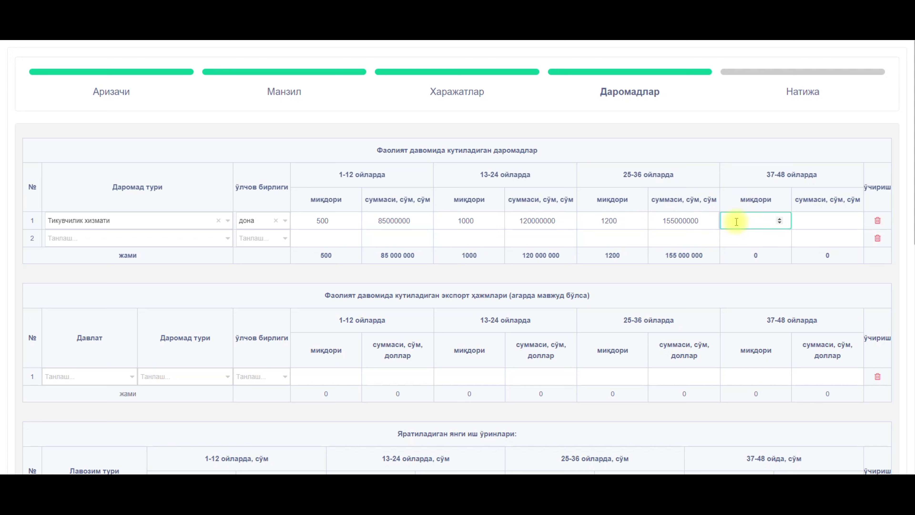
text(1500)
key(Tab)
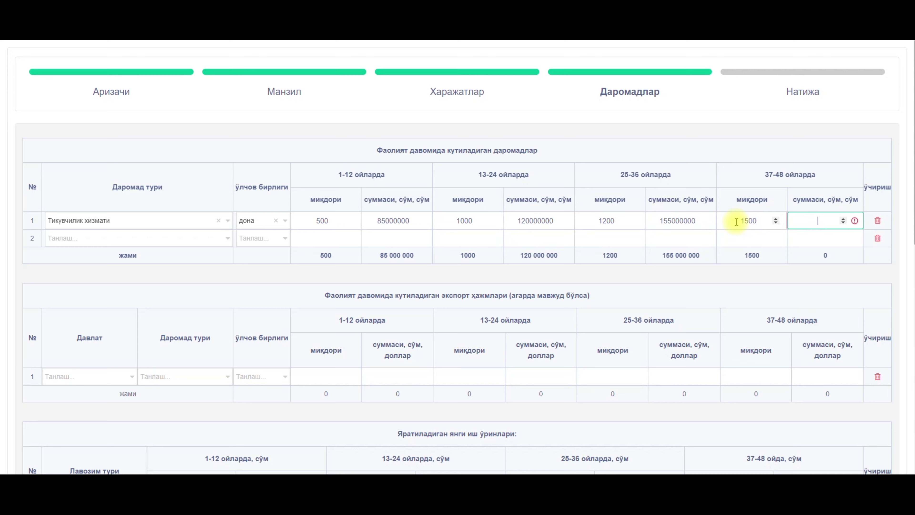
text(185000000)
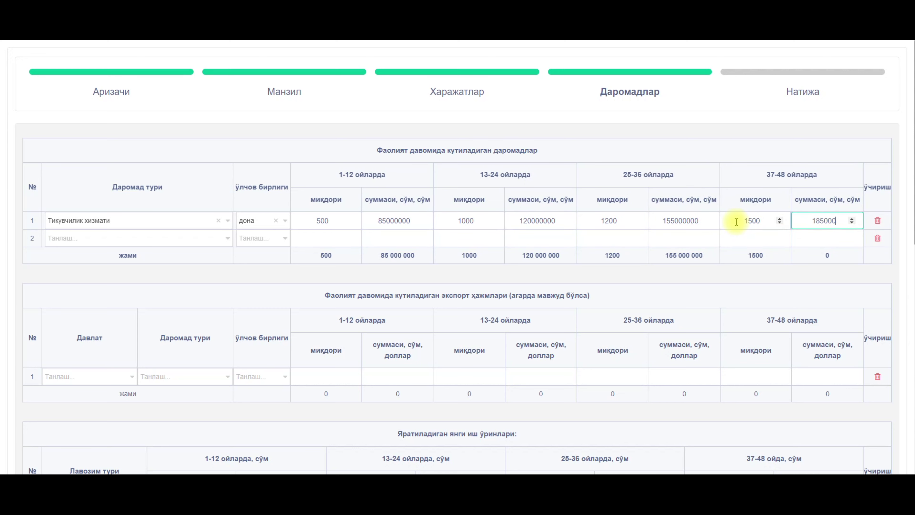
click(440, 288)
scroll(439, 289, down, 1)
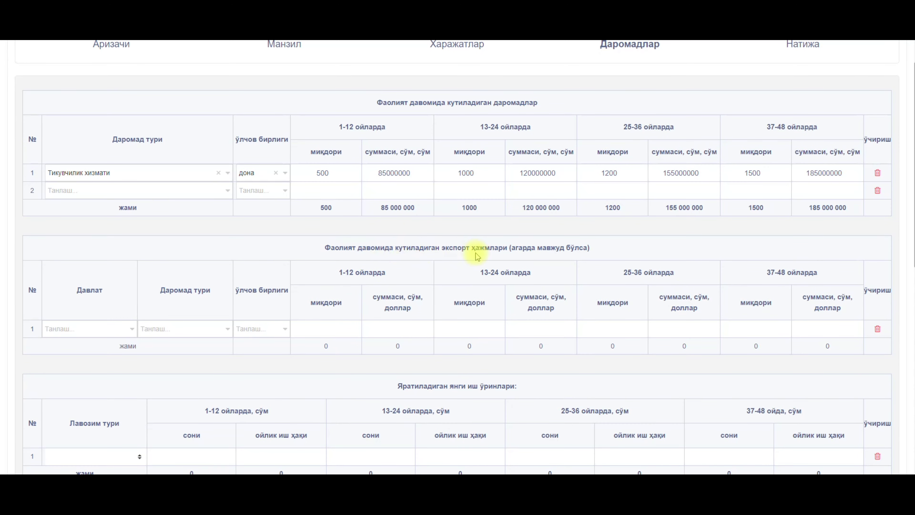
scroll(534, 258, down, 4)
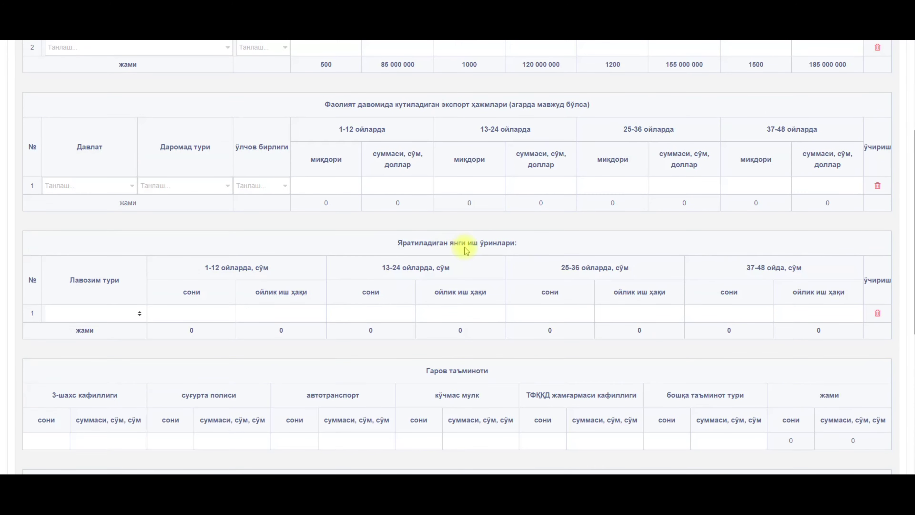
drag(402, 194, 499, 196)
click(469, 196)
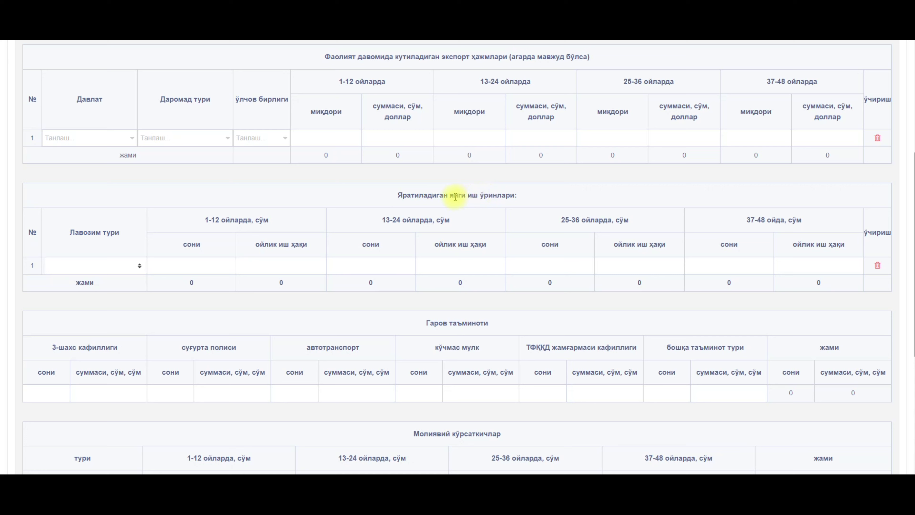
Step: Add a Тикувчи job row with 1 worker at 2000000 monthly for months 1-12
click(91, 267)
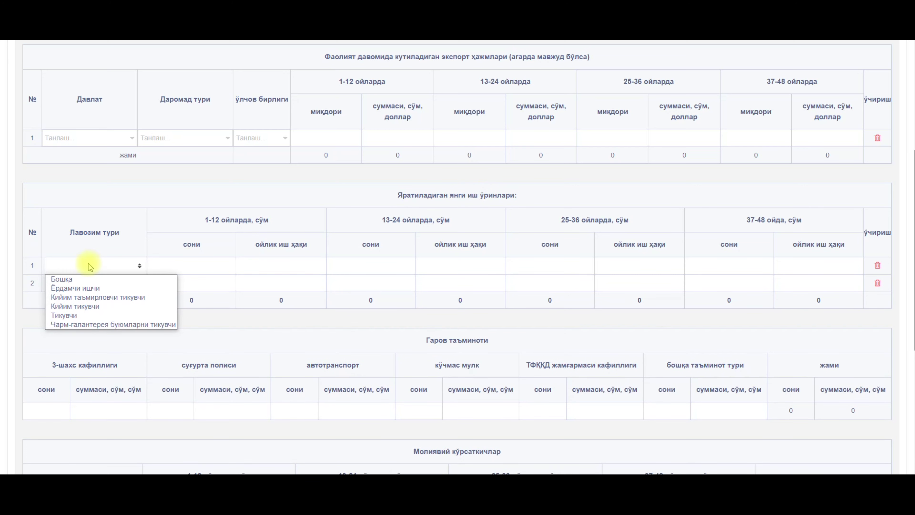
click(64, 315)
click(197, 268)
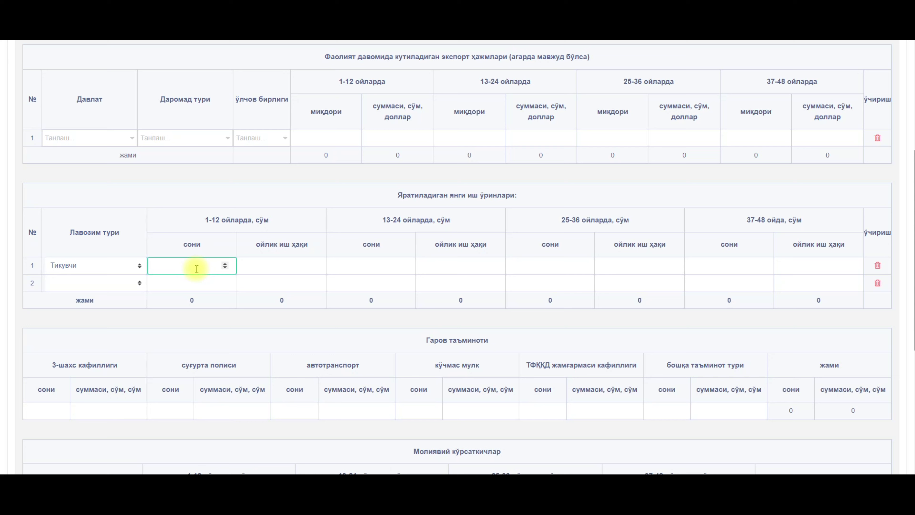
text(1)
key(Tab)
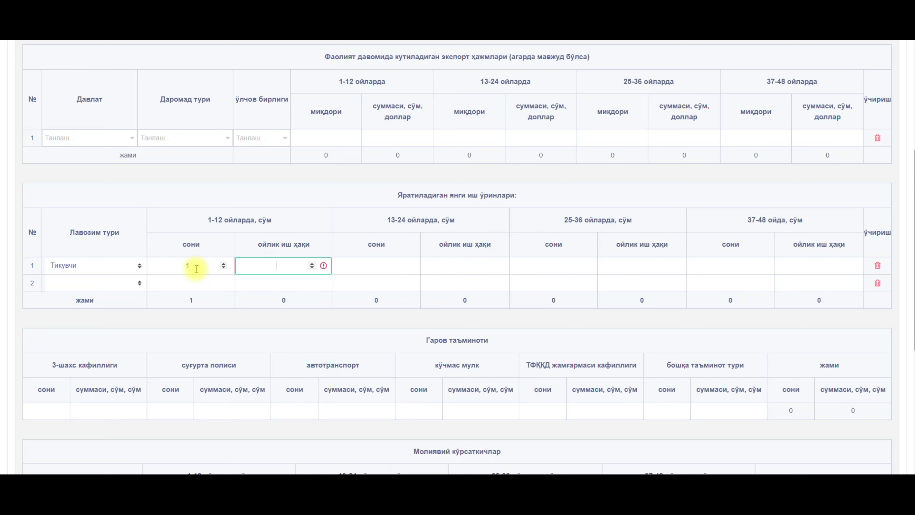
text(1500000)
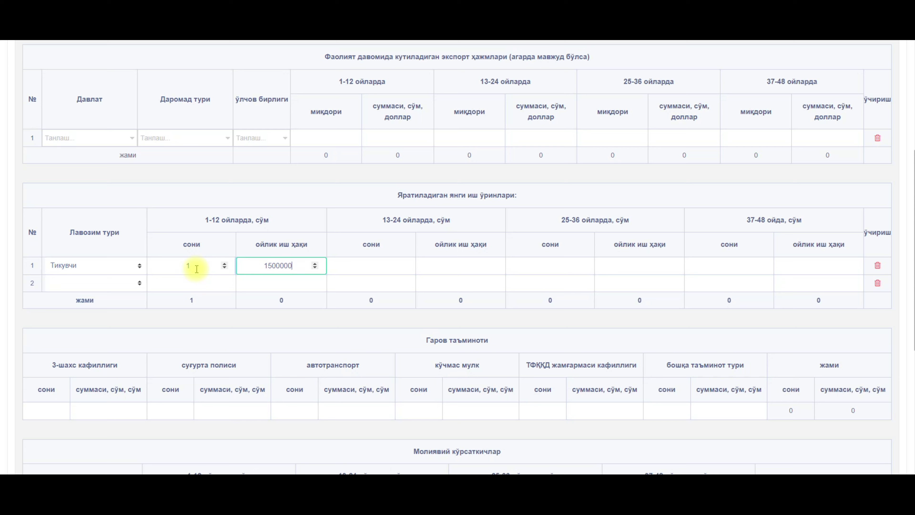
drag(264, 265, 272, 266)
text(2)
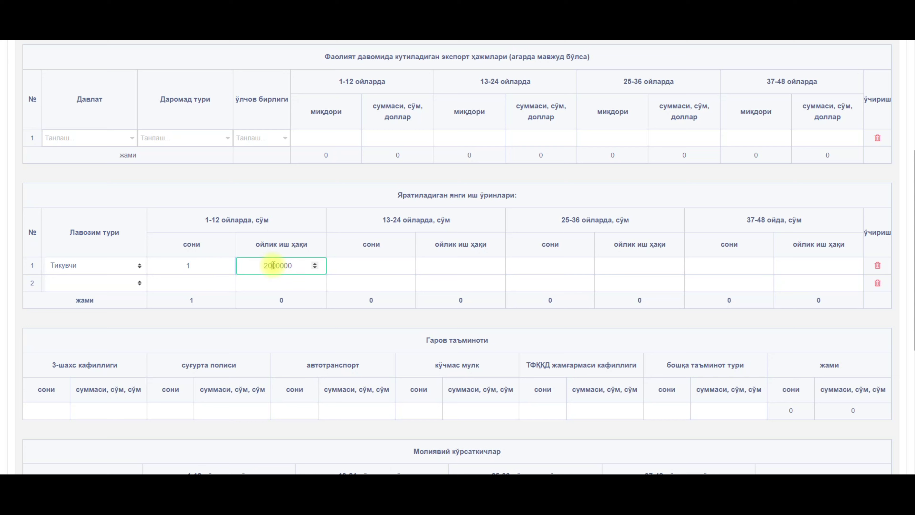
click(287, 318)
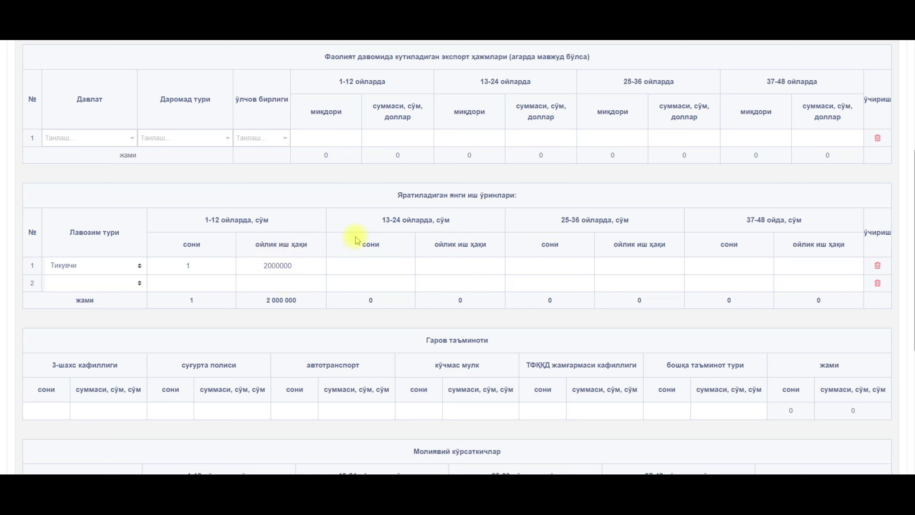
Step: Set 2 seamstresses at 2500000 for months 13-24 and 4 at 3000000 for 25-36
click(373, 263)
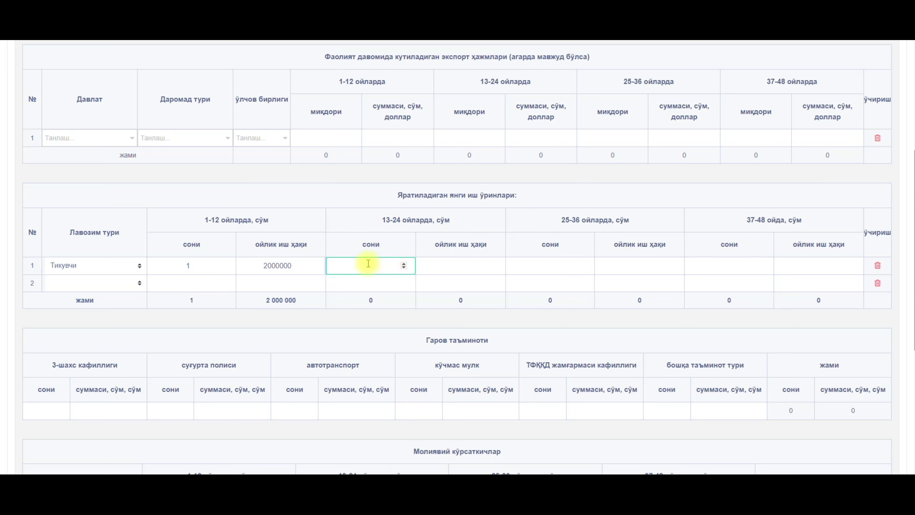
text(2)
click(440, 263)
text(2)
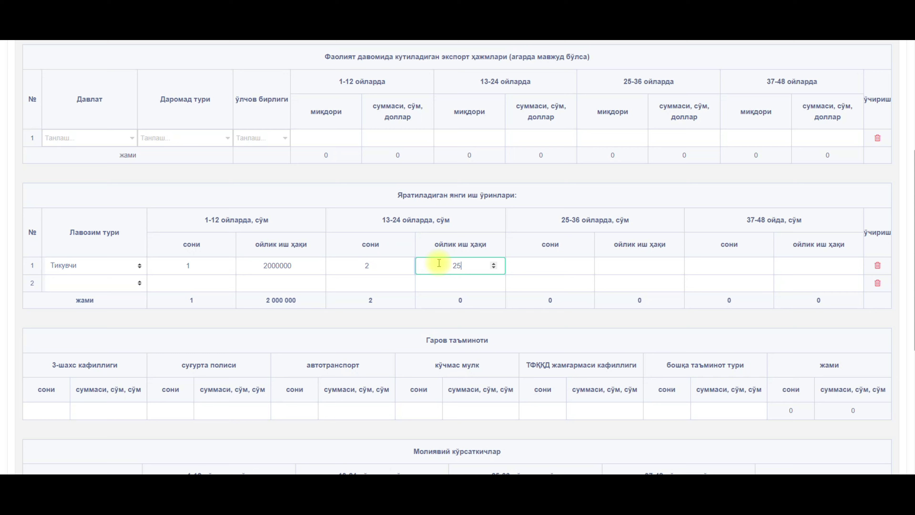
text(500000)
click(539, 267)
text(4)
click(624, 267)
text(3000)
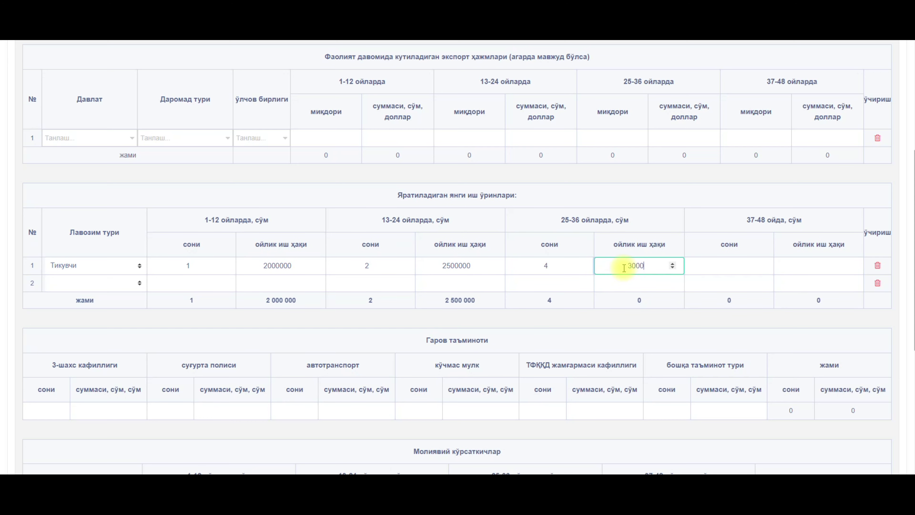
click(596, 319)
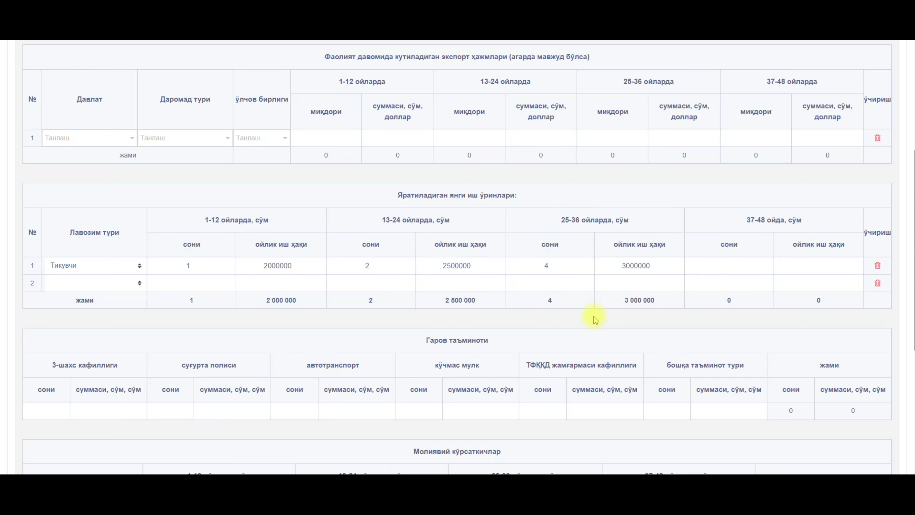
Step: Set 5 seamstresses at 3200000 monthly for months 37-48
click(727, 266)
text(5)
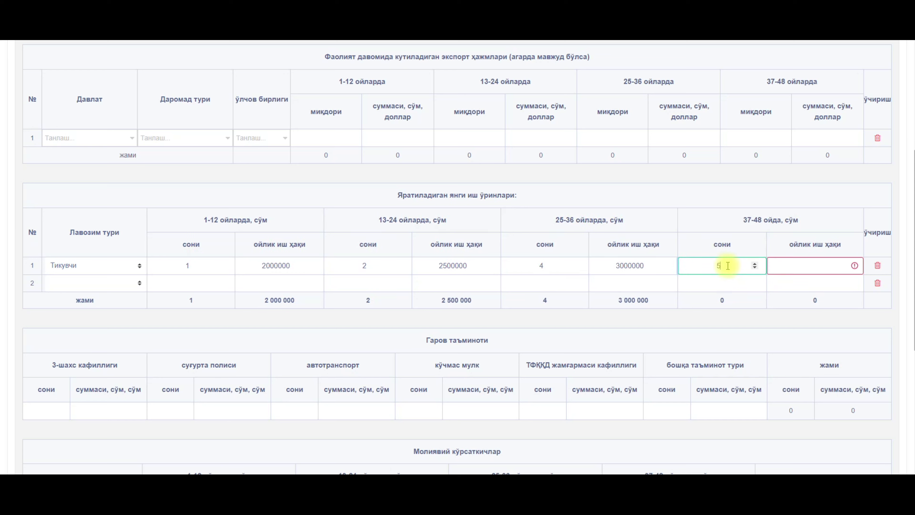
click(789, 264)
text(3200000)
scroll(421, 199, down, 4)
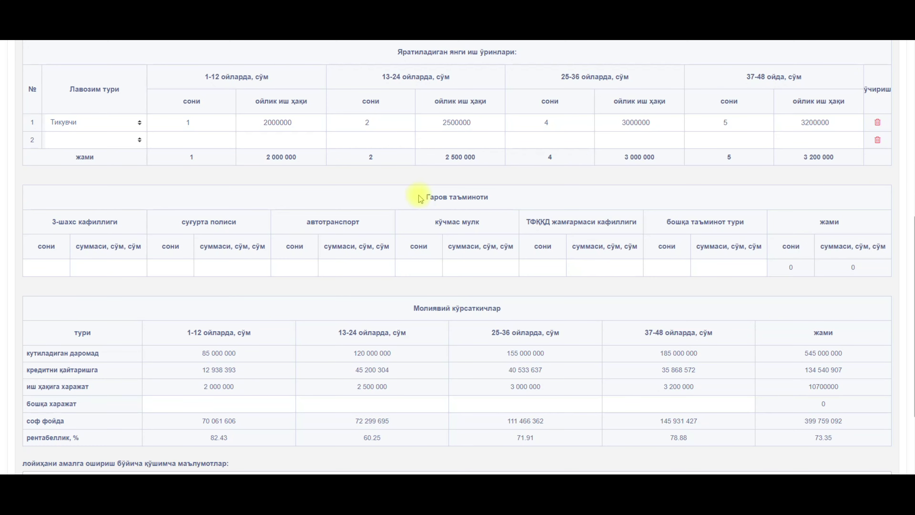
drag(421, 199, 503, 200)
Step: In the collateral table, enter 1 insurance policy with an amount of 120000000
click(490, 198)
click(49, 265)
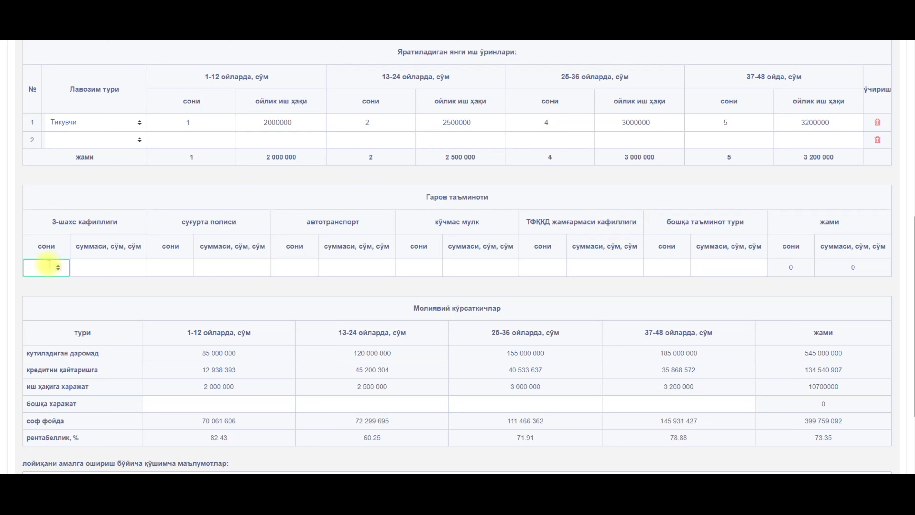
click(170, 265)
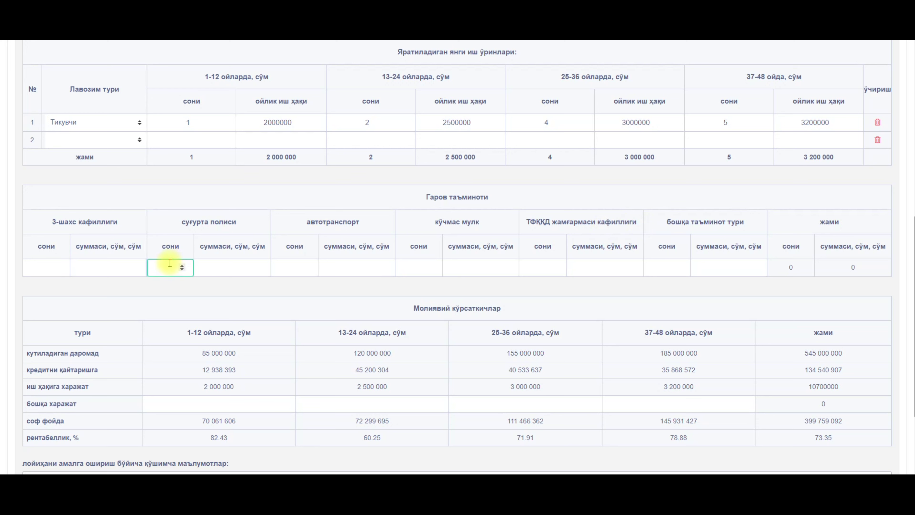
text(1)
click(218, 265)
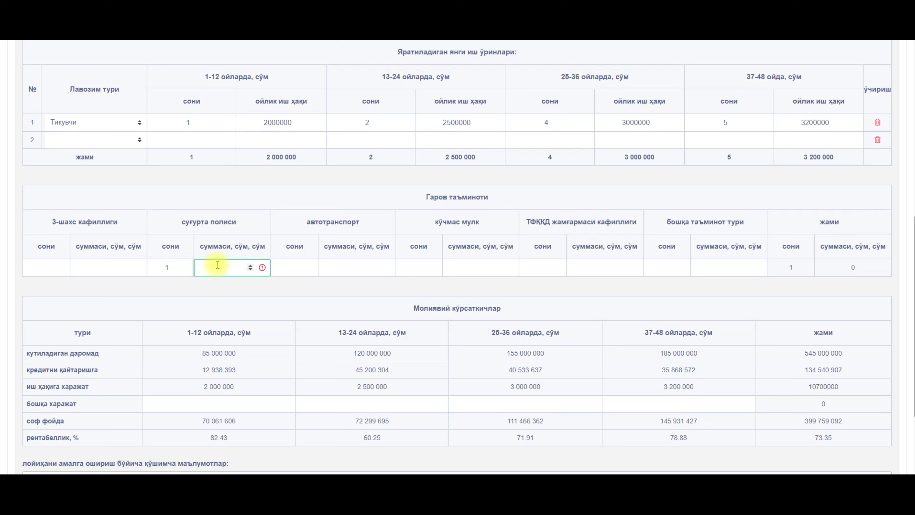
text(120000000)
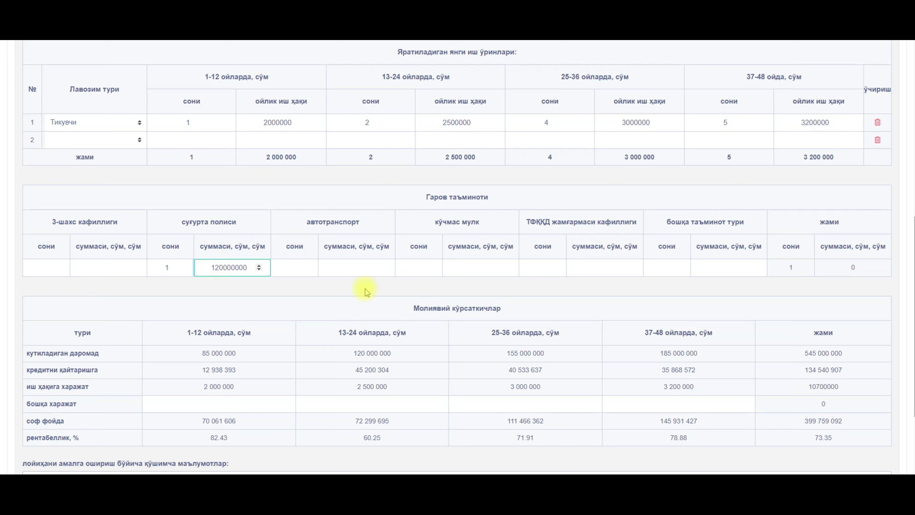
click(451, 299)
scroll(450, 300, down, 3)
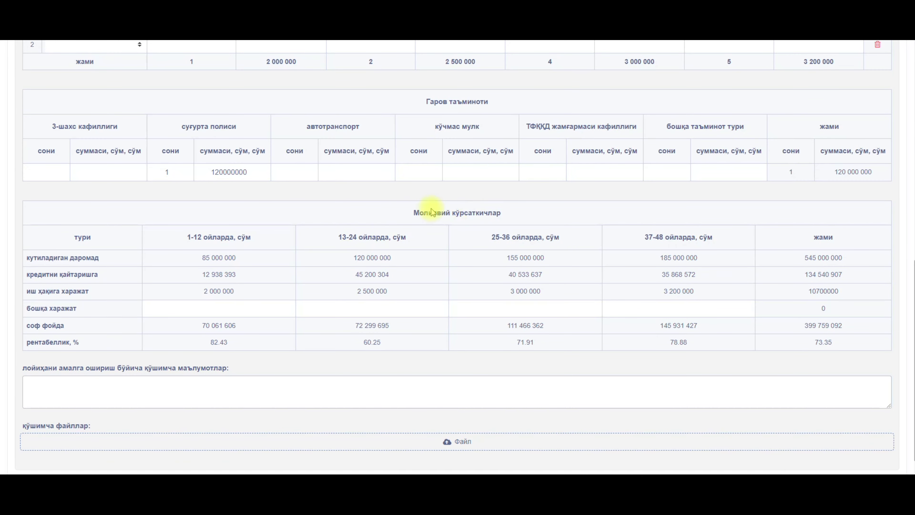
Step: Fill the бошқа харажат row with 3000000, 3000000, 3000000 and 4000000 across the four periods
scroll(418, 210, down, 1)
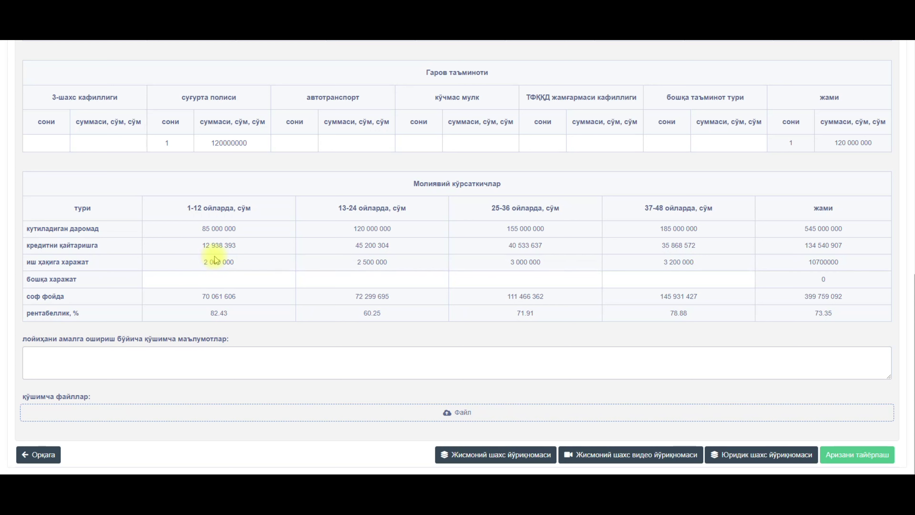
click(222, 277)
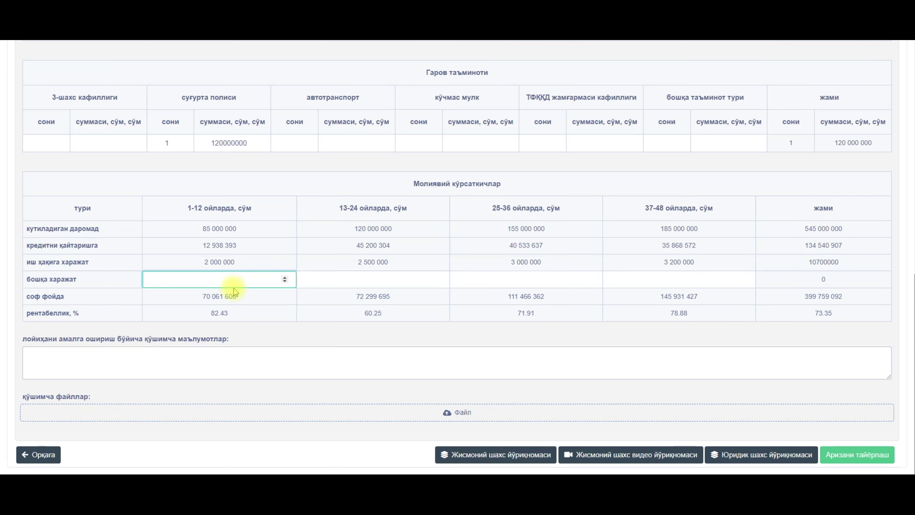
text(3000000)
click(360, 276)
text(3000000)
click(545, 283)
text(30000)
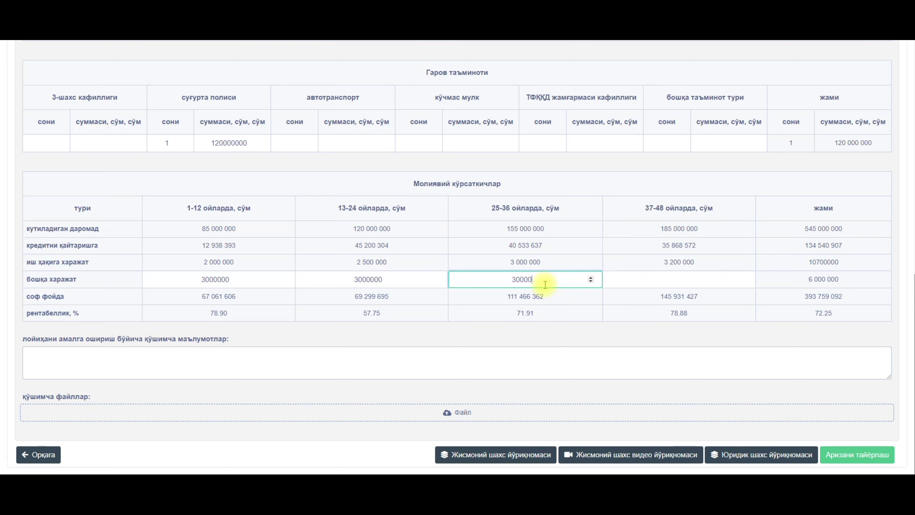
click(647, 281)
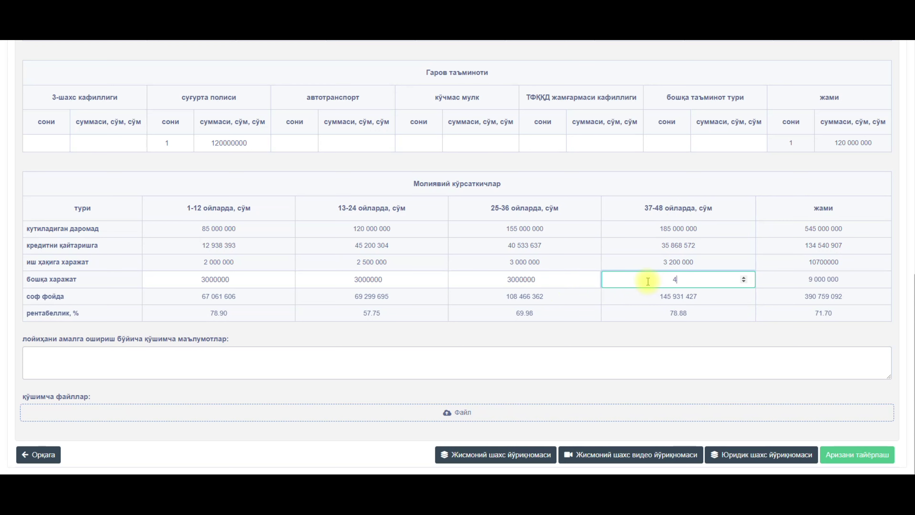
text(4000000)
click(654, 339)
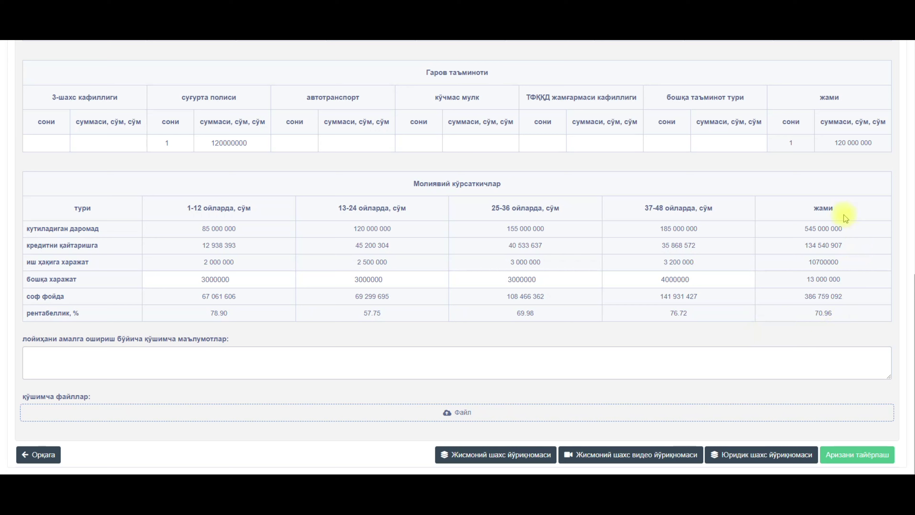
Step: Generate the application with Аризани тайёрлаш, leaving the additional-info box empty
click(823, 313)
click(161, 362)
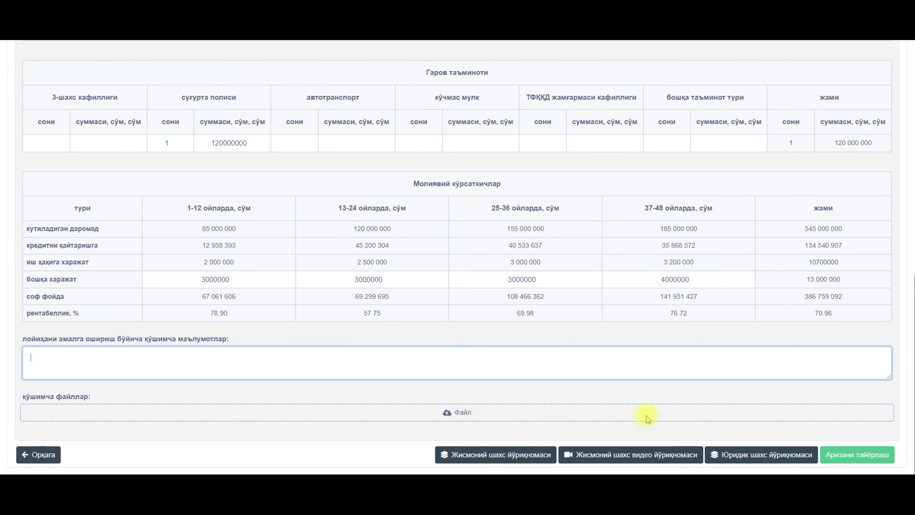
click(859, 460)
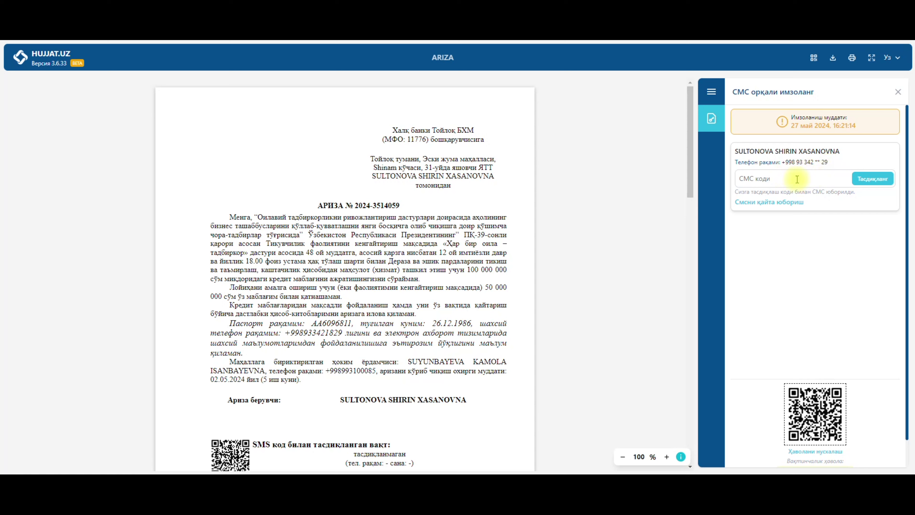
Step: Sign the АРИЗА by entering the received SMS verification code and confirming with Тасдиқланг
scroll(373, 251, down, 1)
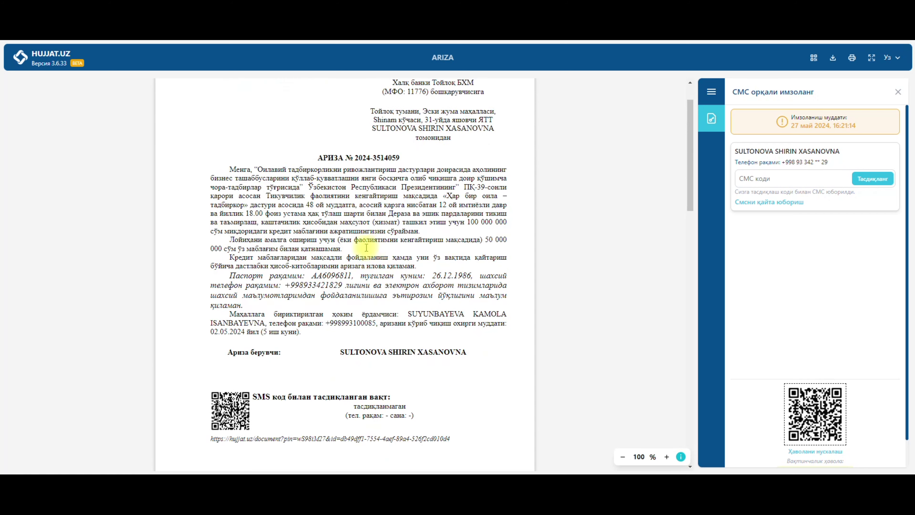
scroll(306, 286, down, 10)
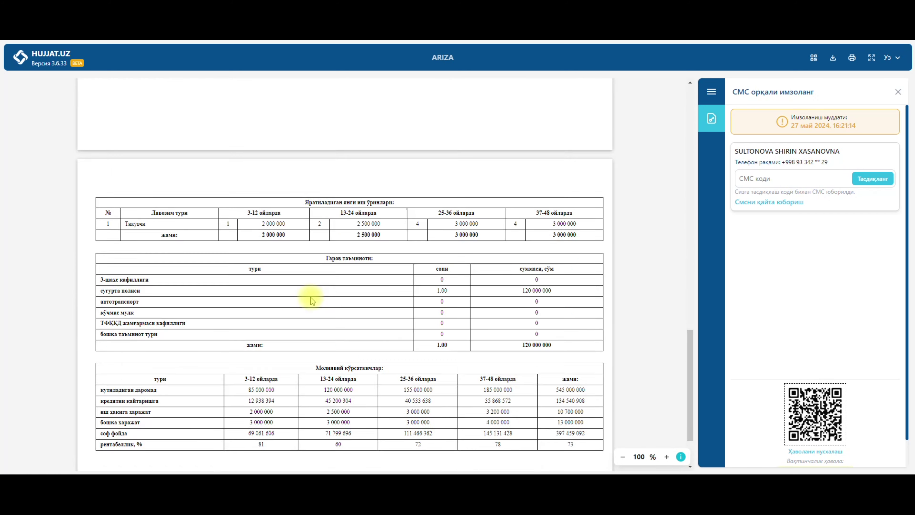
scroll(459, 283, up, 15)
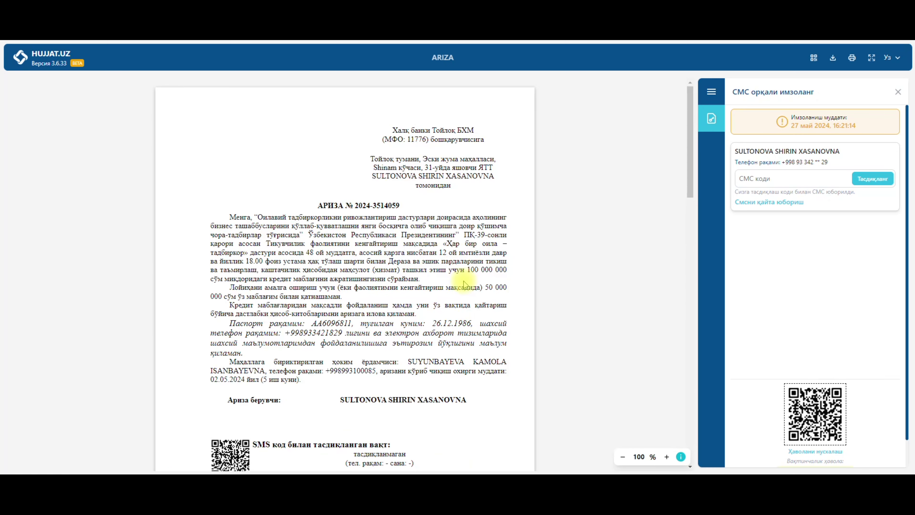
click(768, 179)
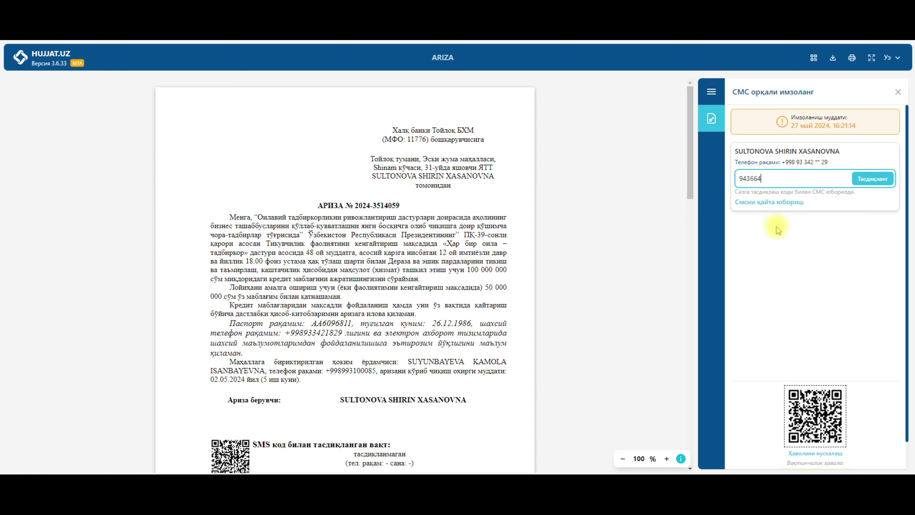
click(870, 179)
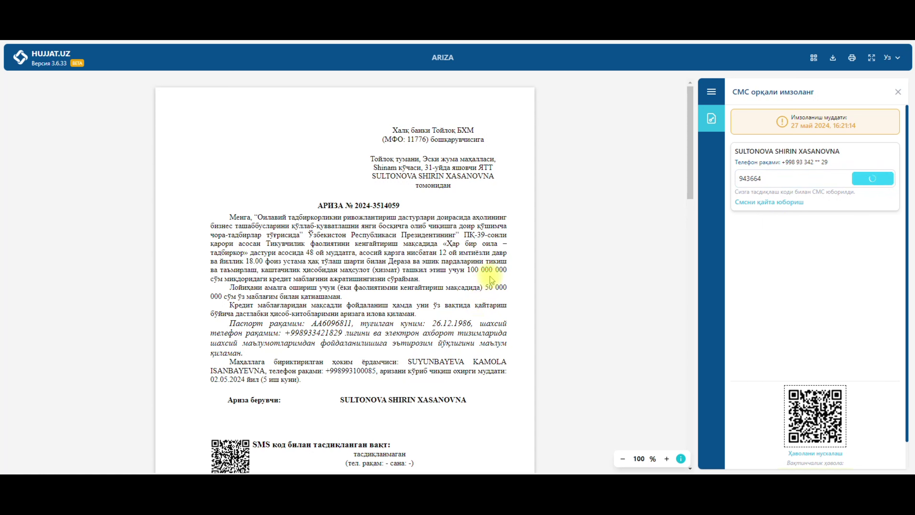